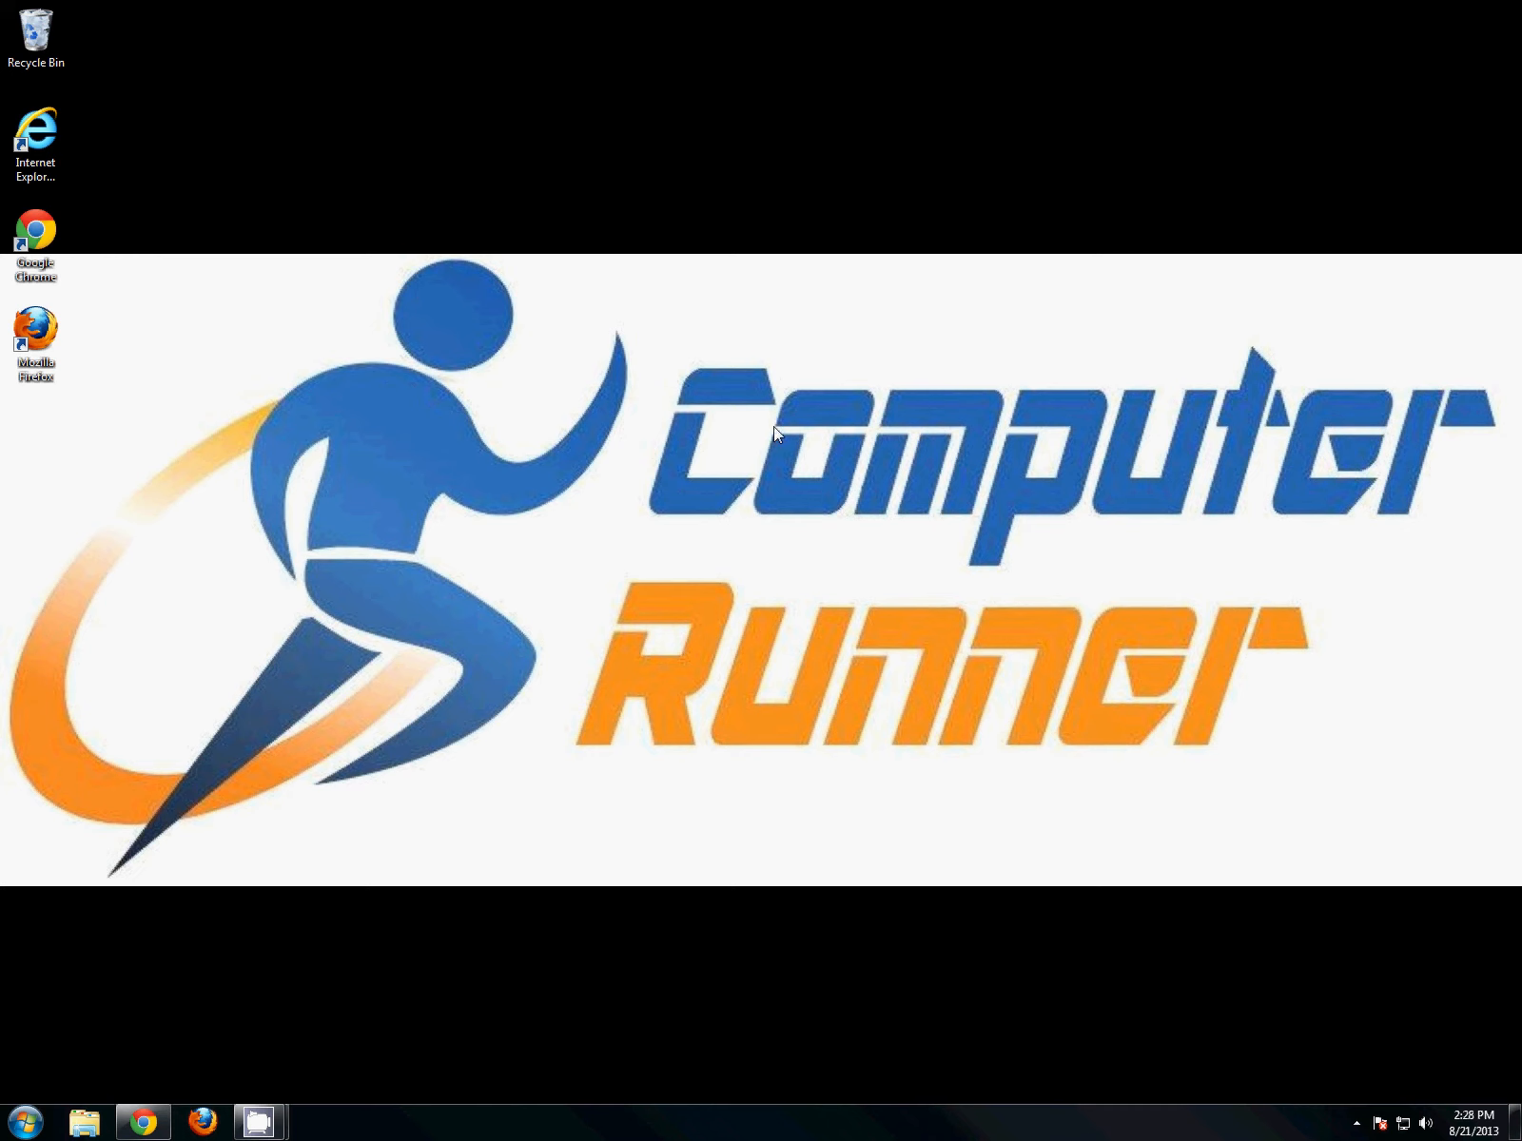
# Step: Launch msconfig and show the startup programs with the Startup Item column wide enough for the full names
pyautogui.press('super')
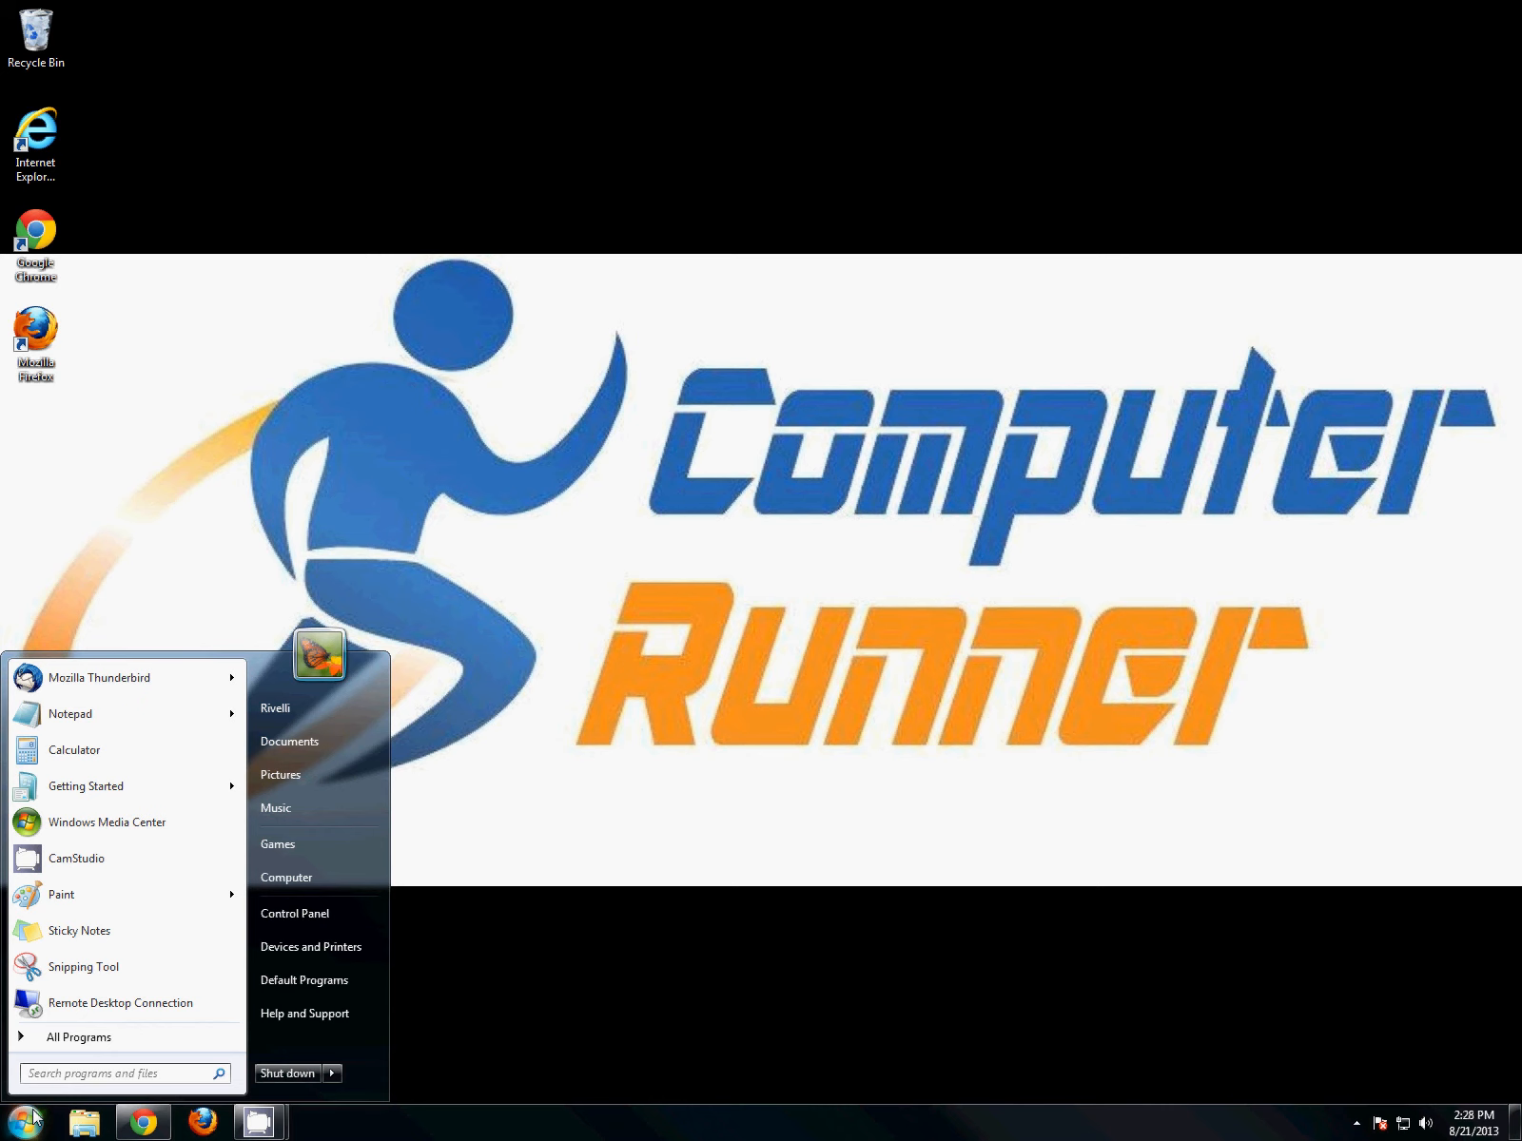
pyautogui.click(90, 1075)
pyautogui.write('ms')
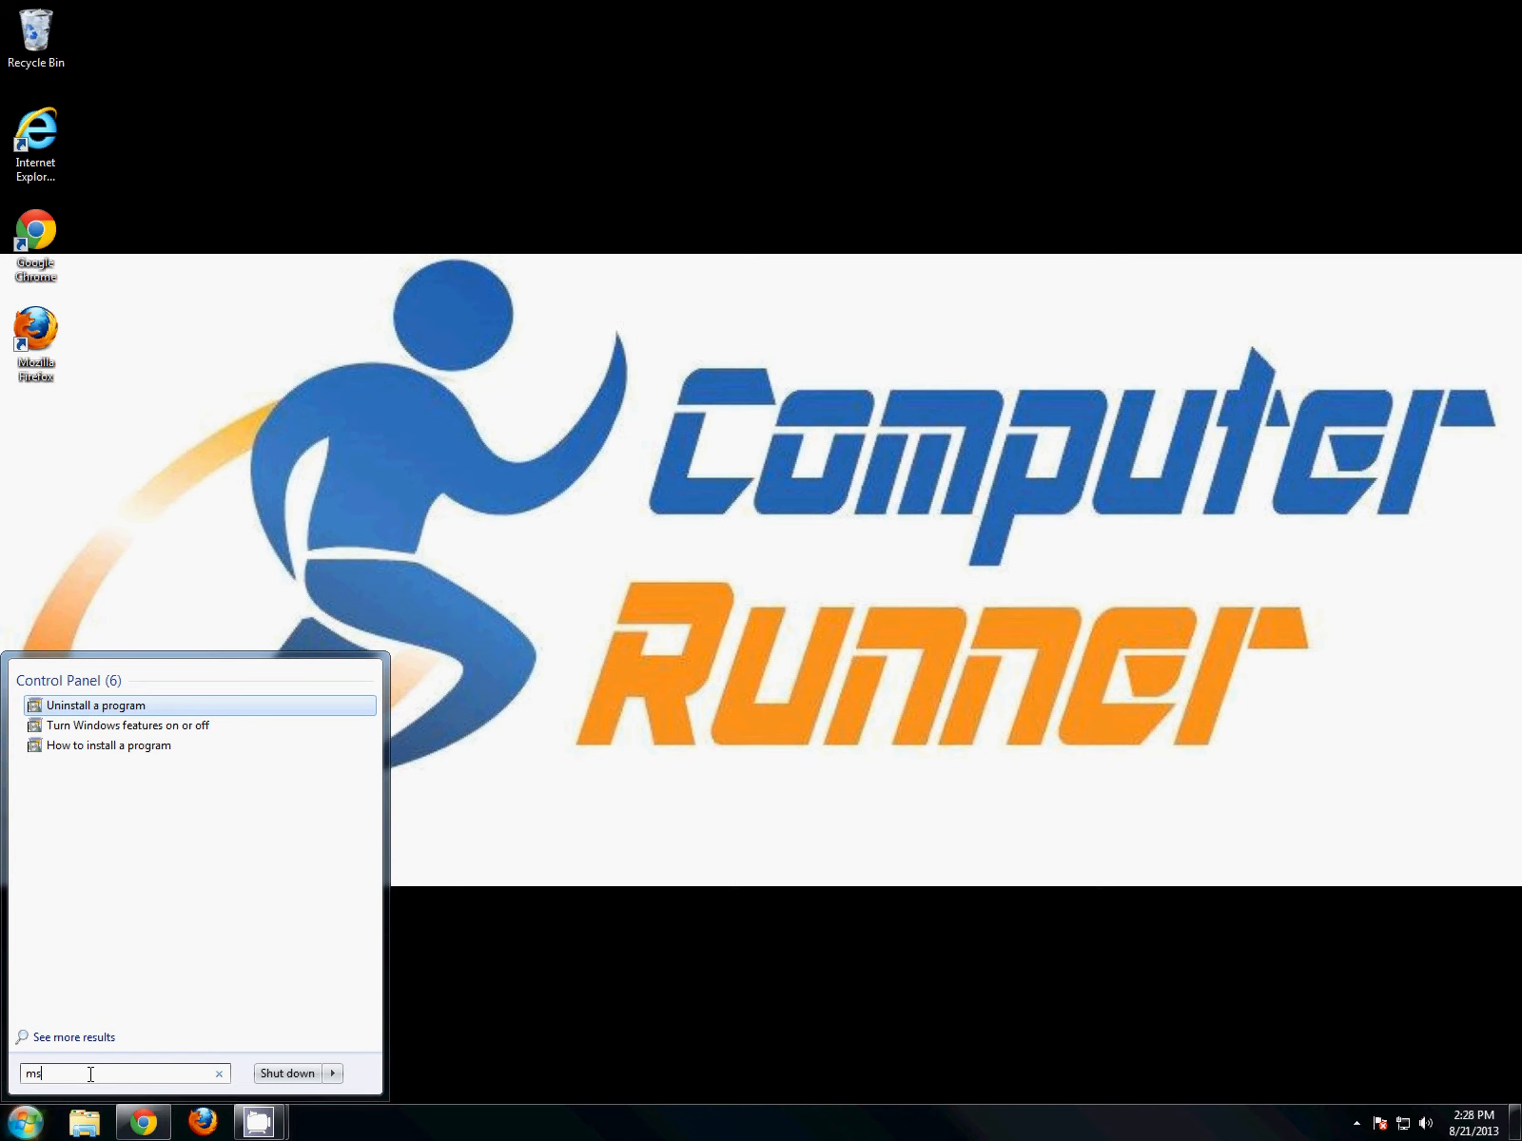
pyautogui.write('config')
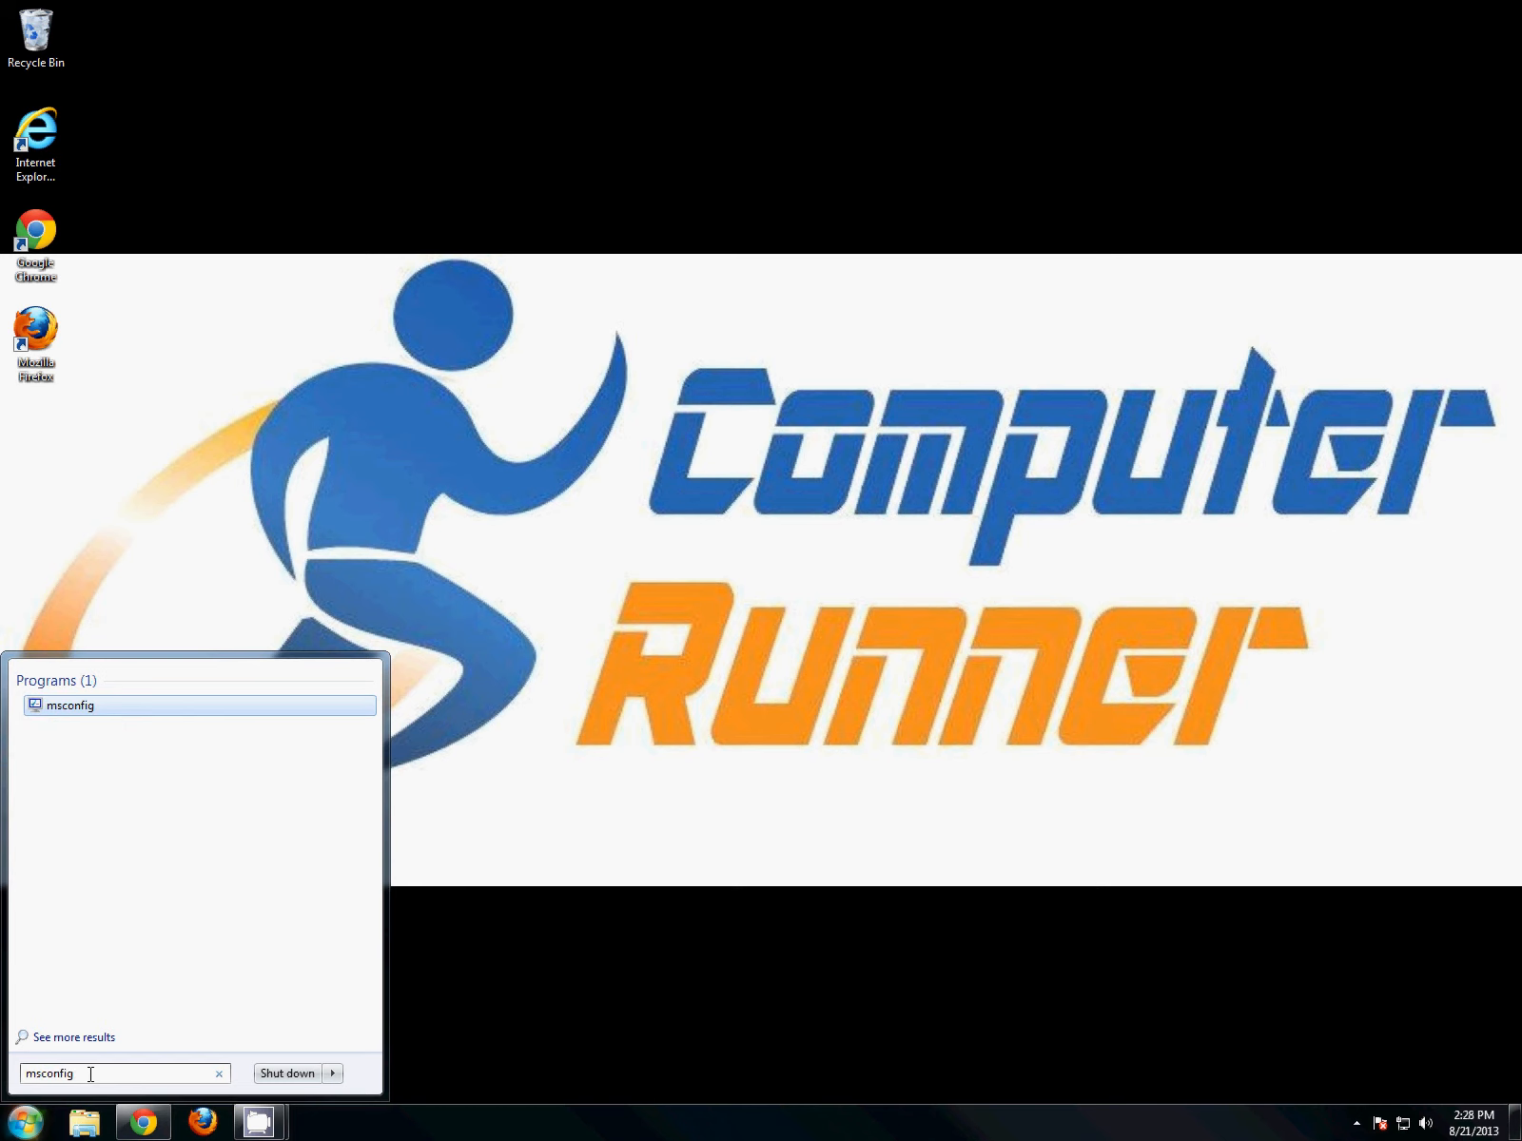
pyautogui.press('Return')
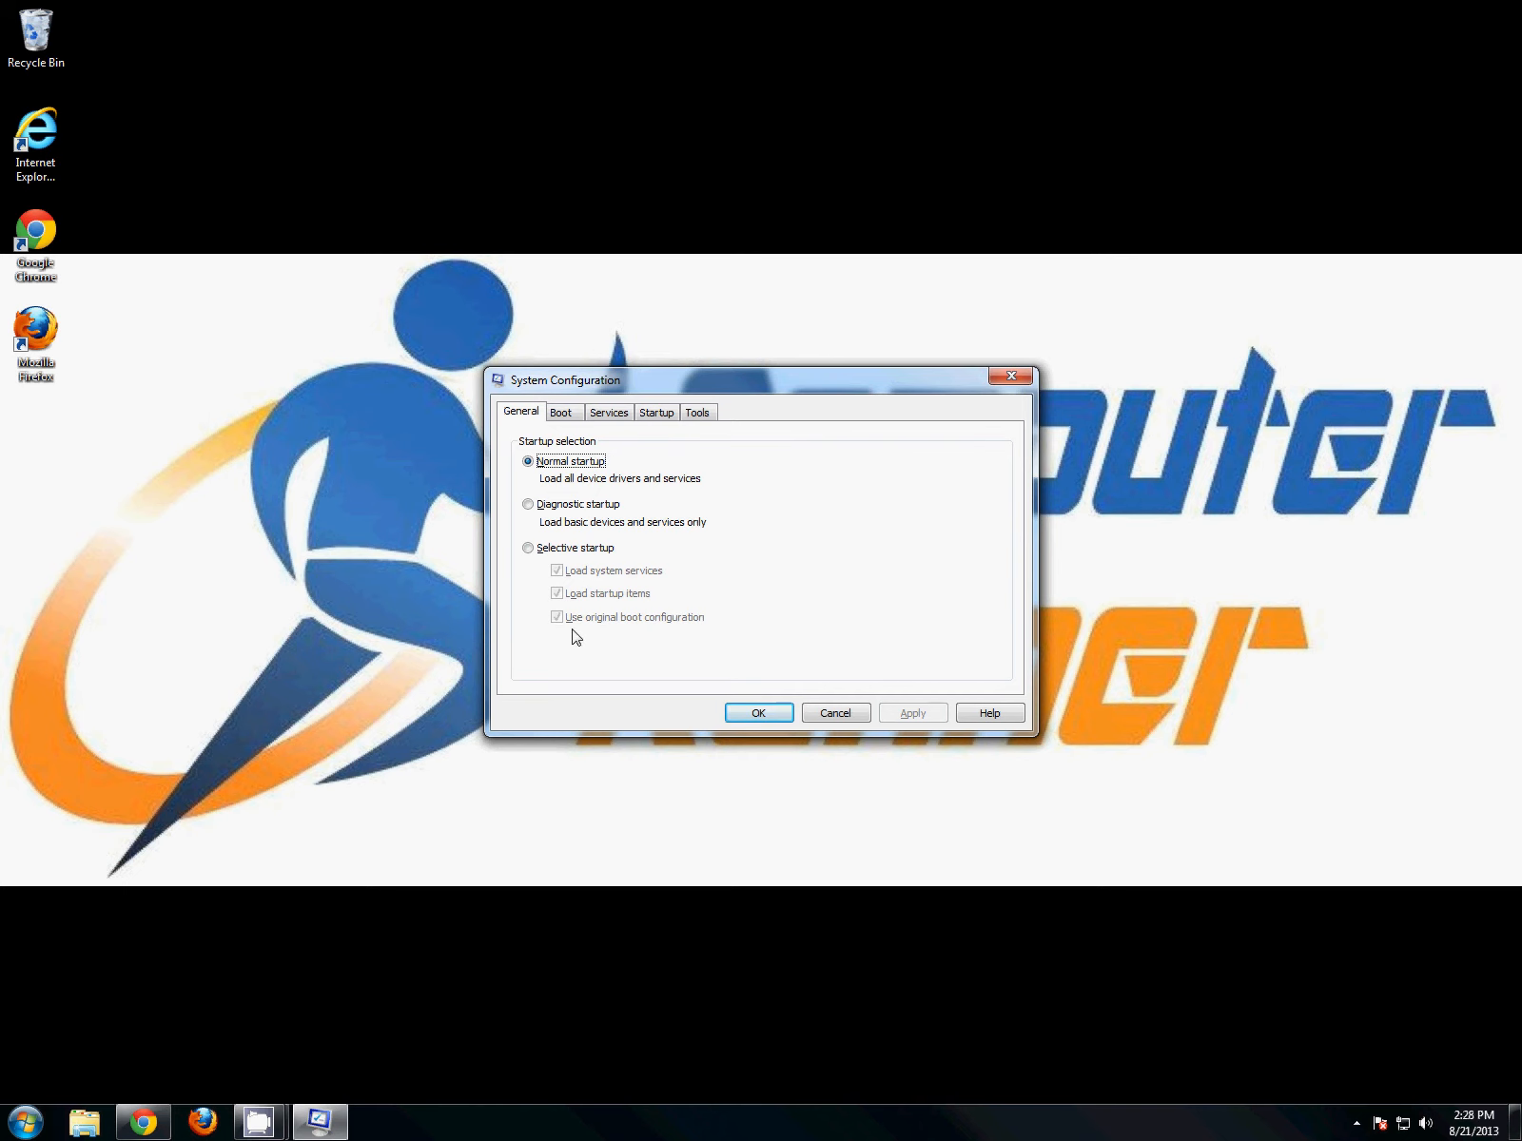
pyautogui.click(655, 412)
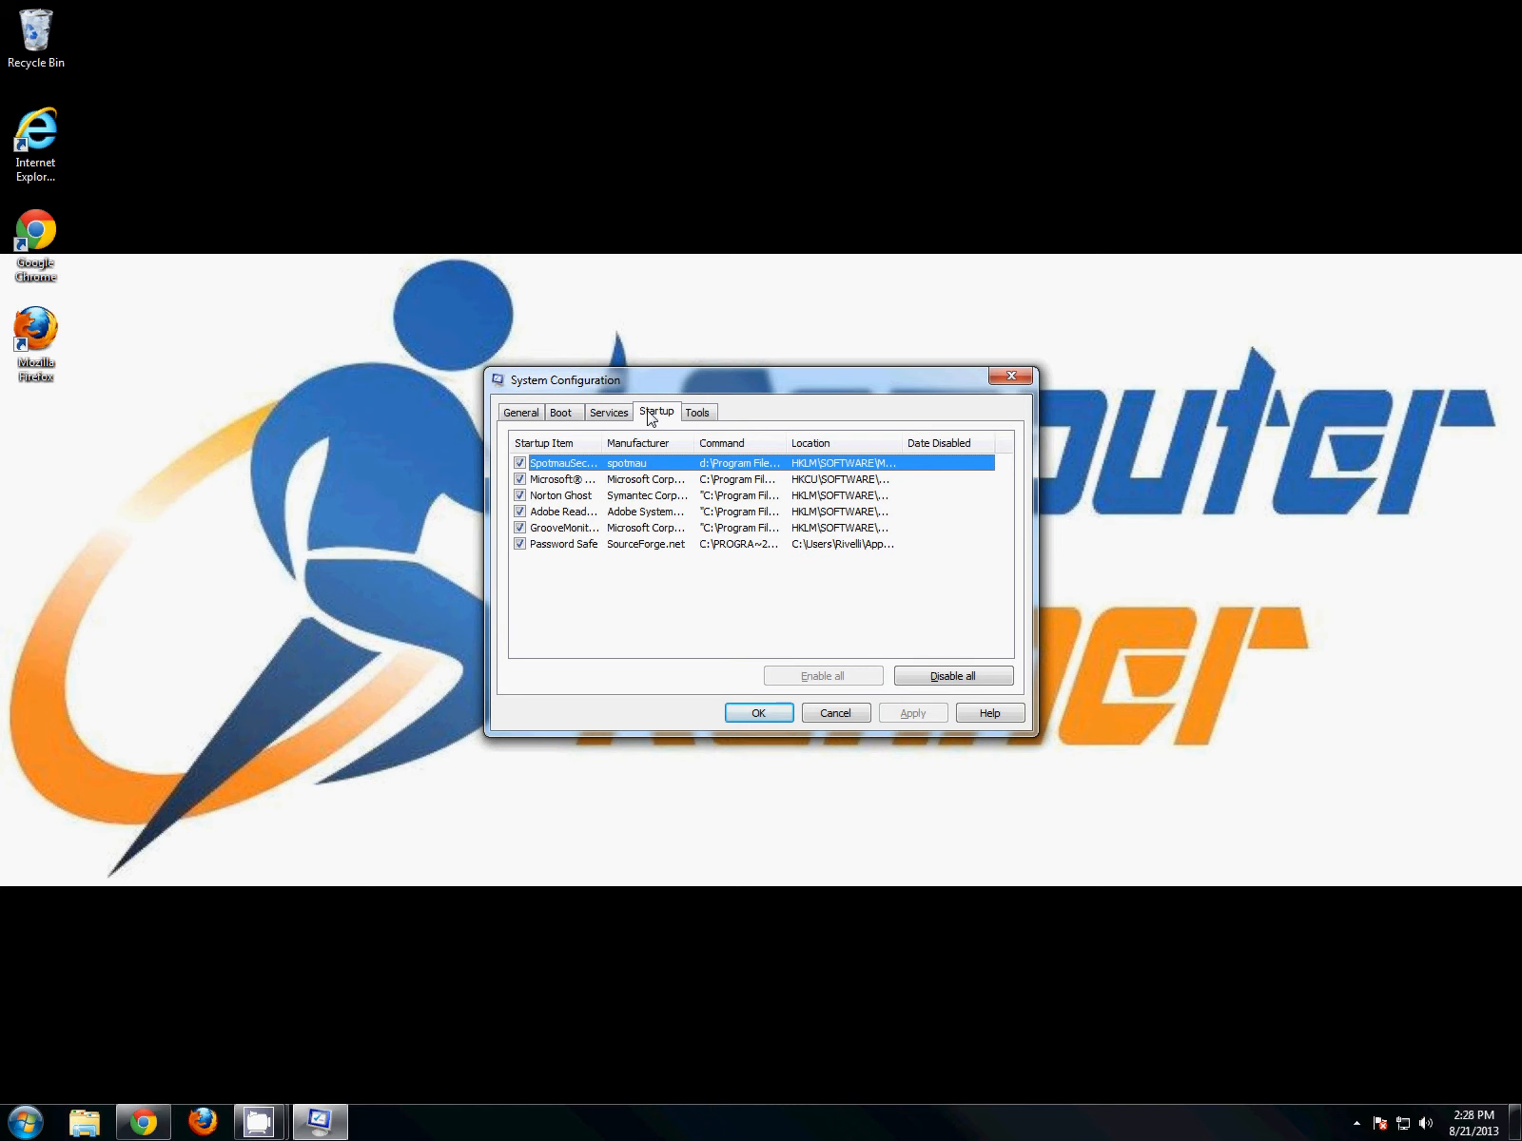
pyautogui.doubleClick(599, 443)
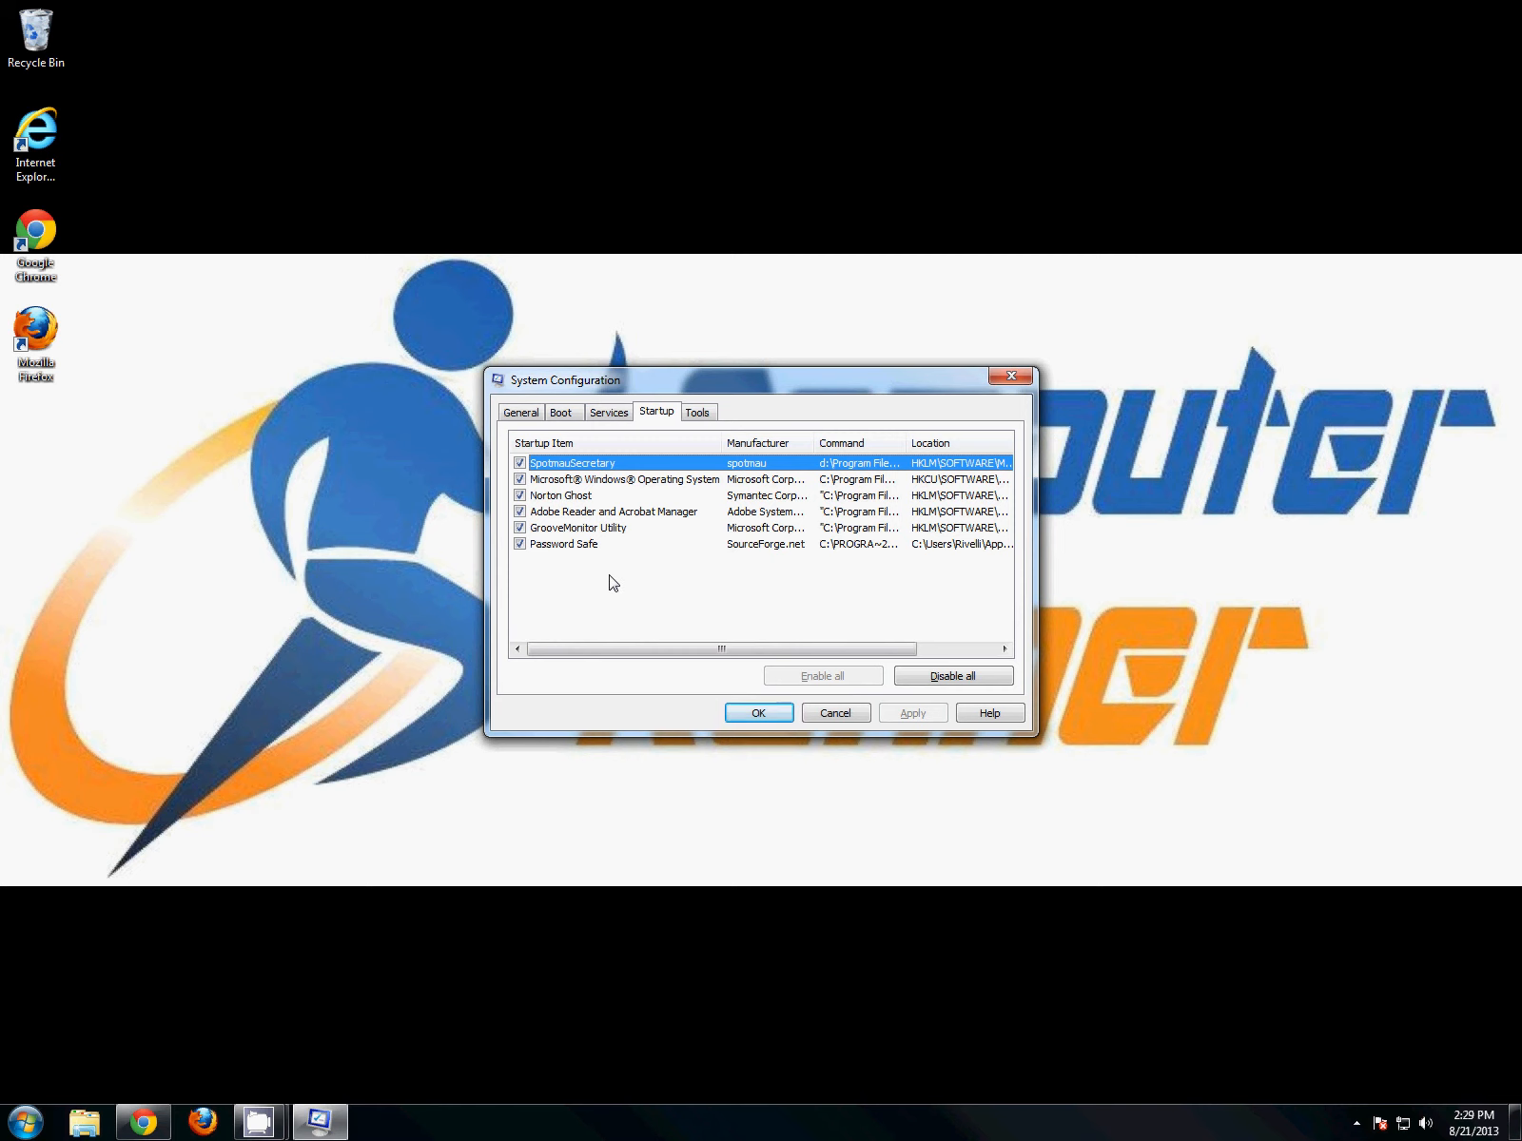
pyautogui.press('super')
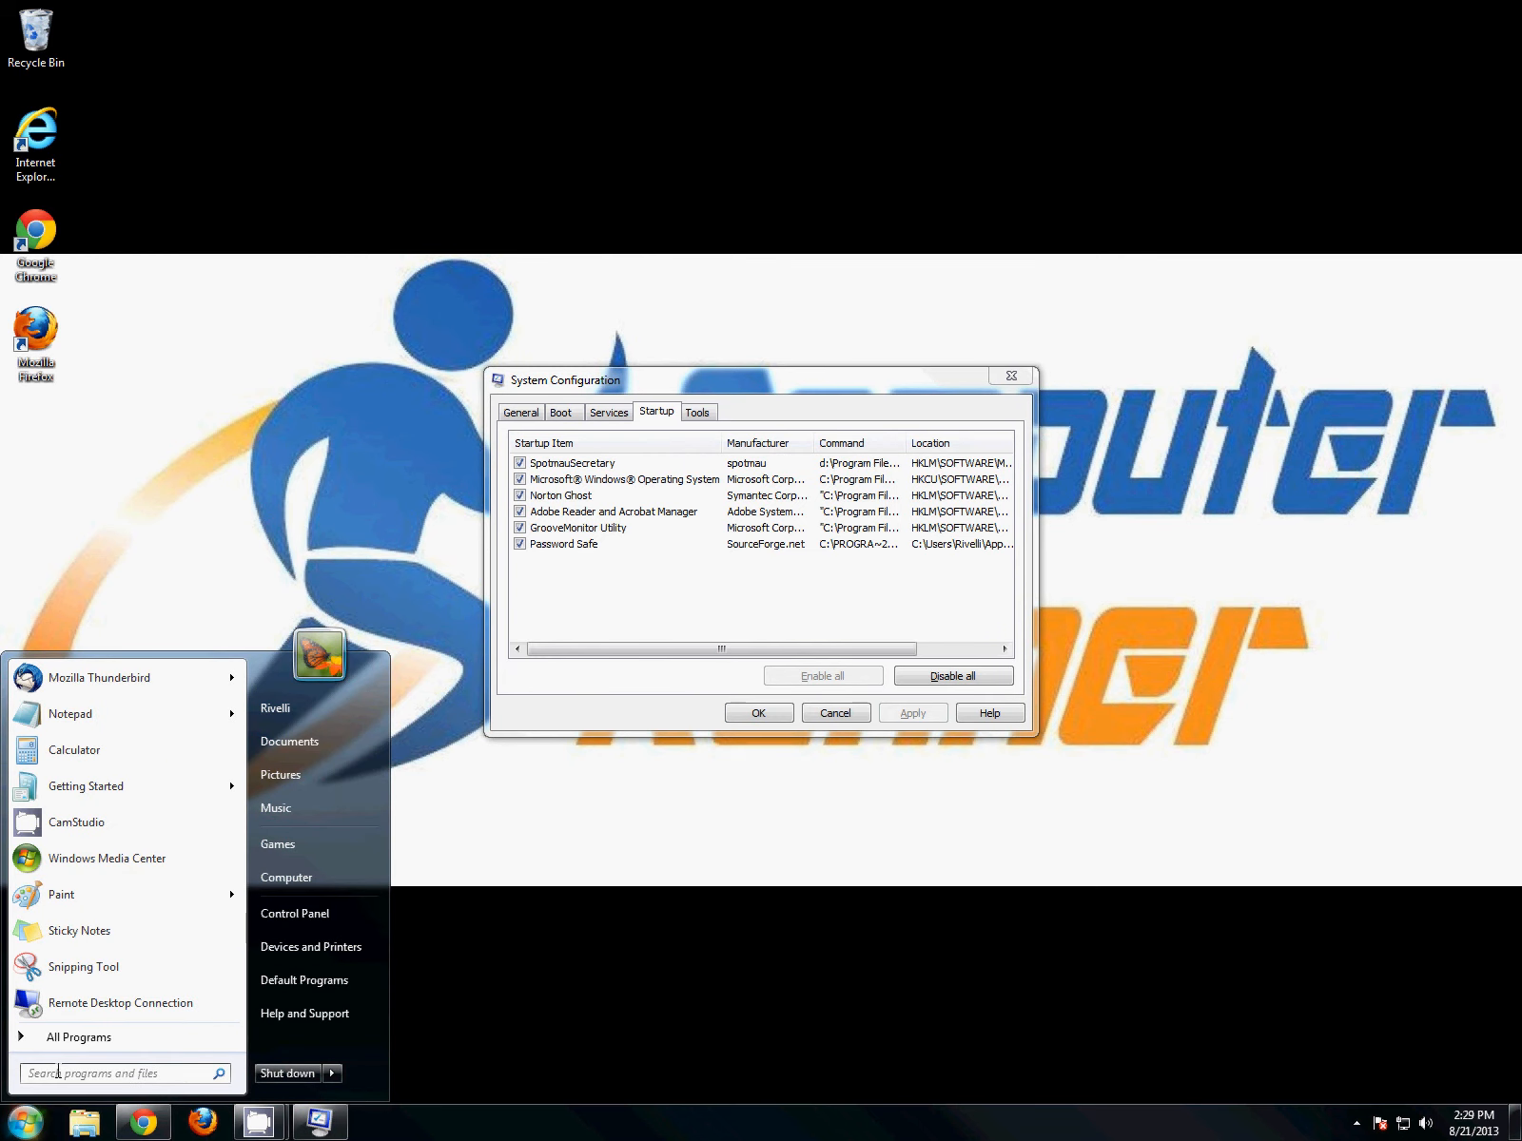
pyautogui.click(701, 385)
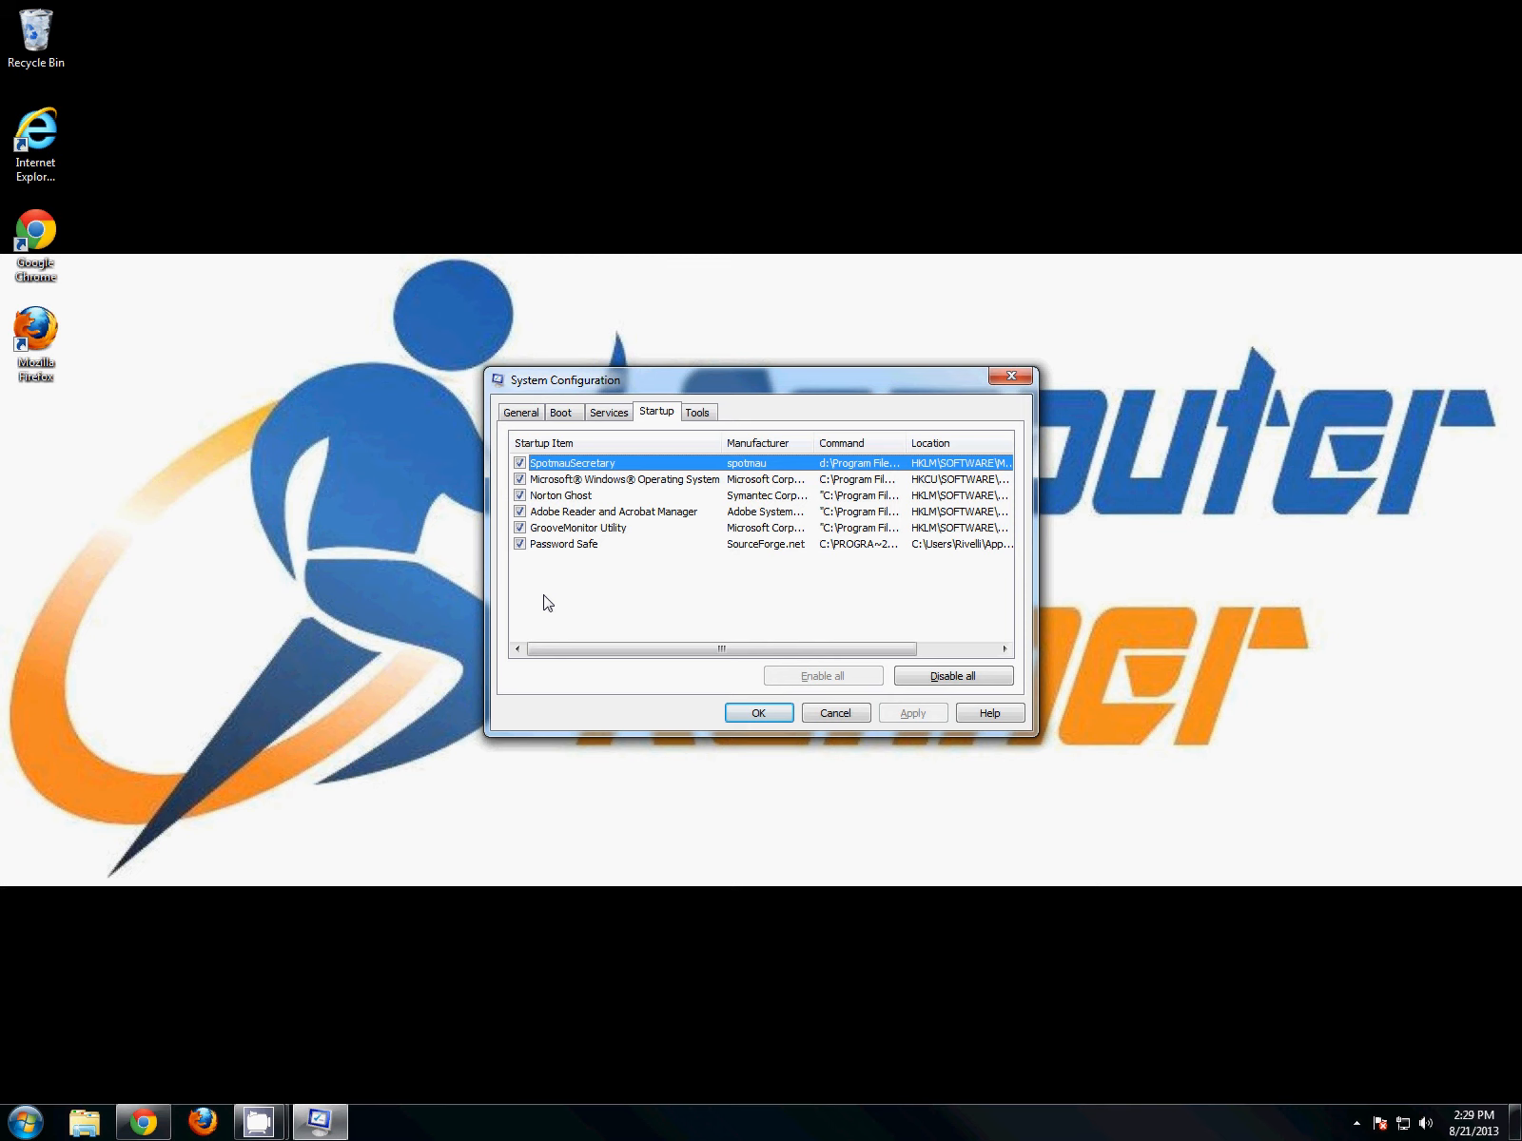
# Step: Disable the Password Safe, GrooveMonitor Utility, Adobe Reader and Acrobat Manager, and Norton Ghost startup items
pyautogui.click(591, 544)
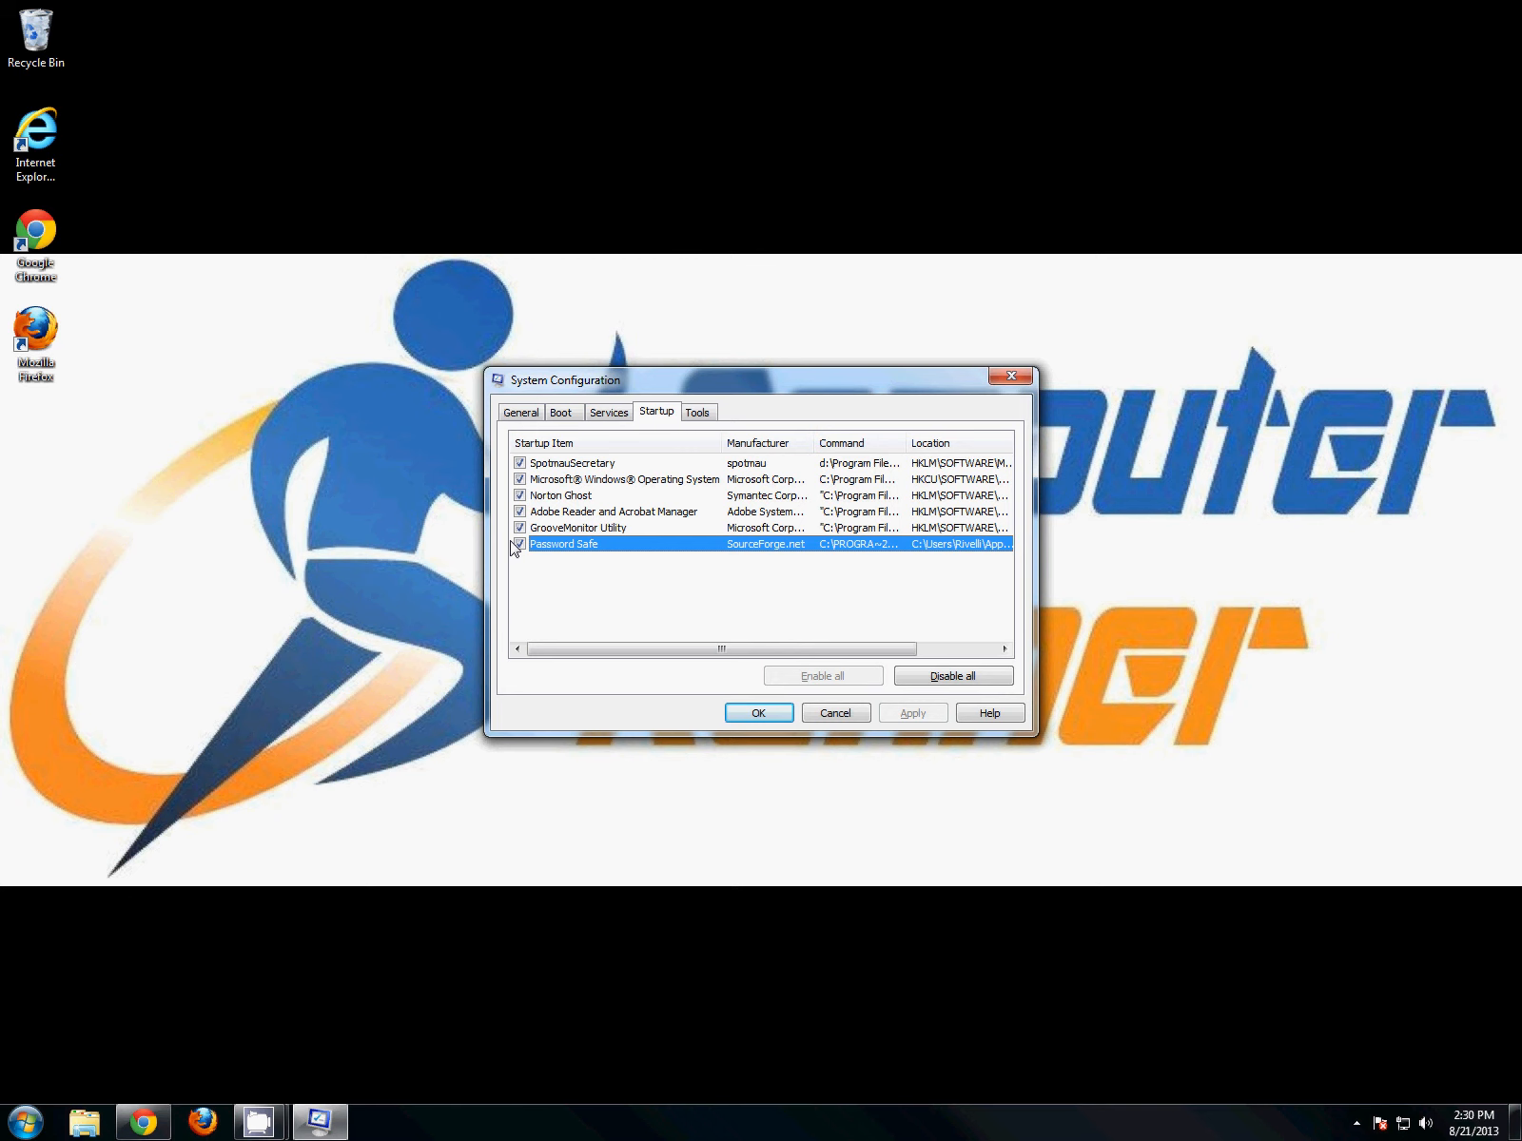
pyautogui.click(519, 544)
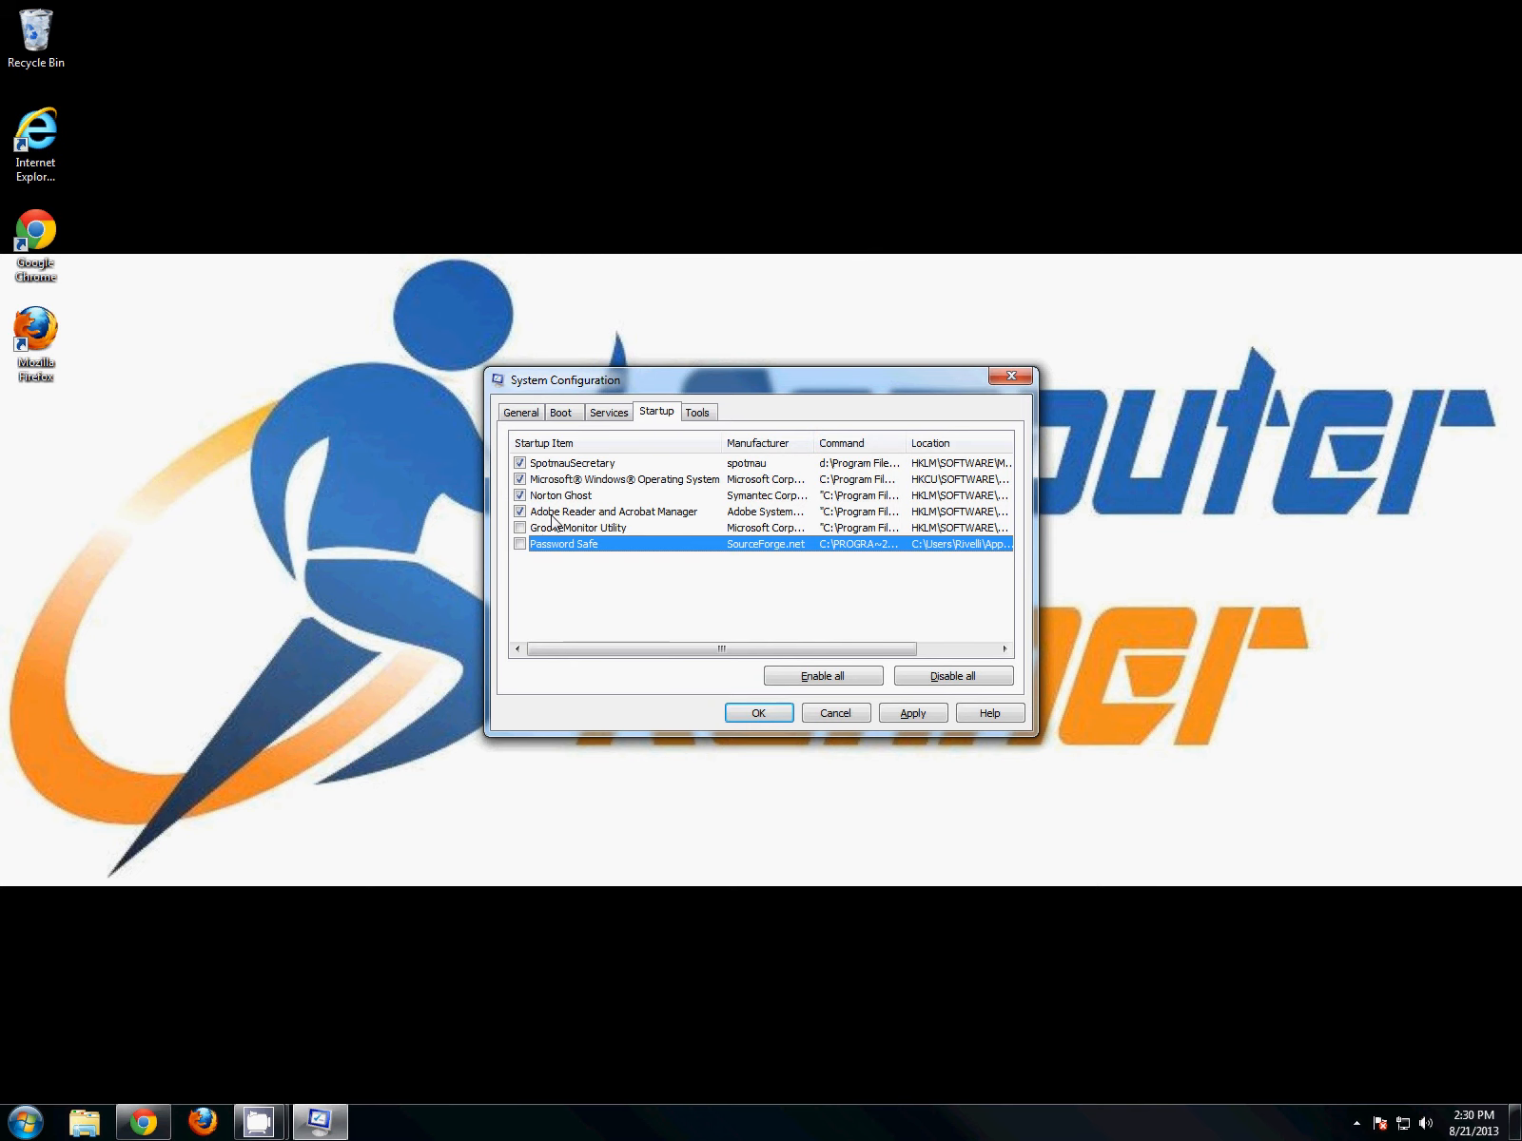
pyautogui.click(552, 515)
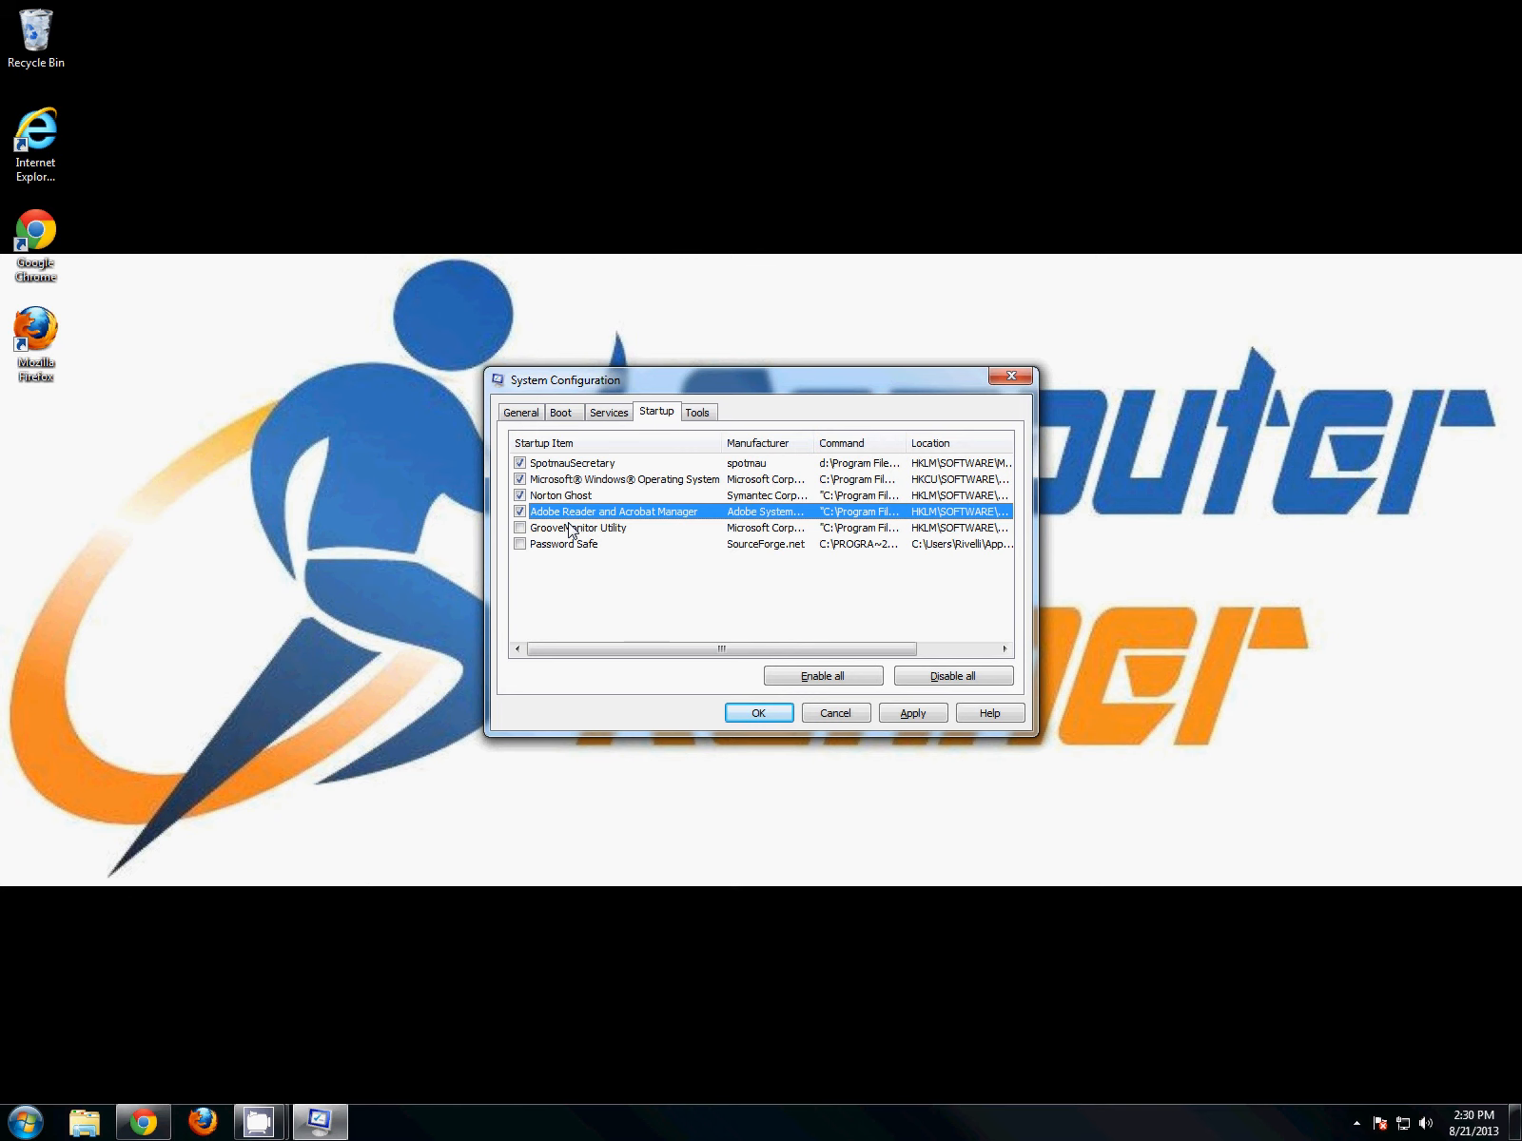
pyautogui.click(520, 496)
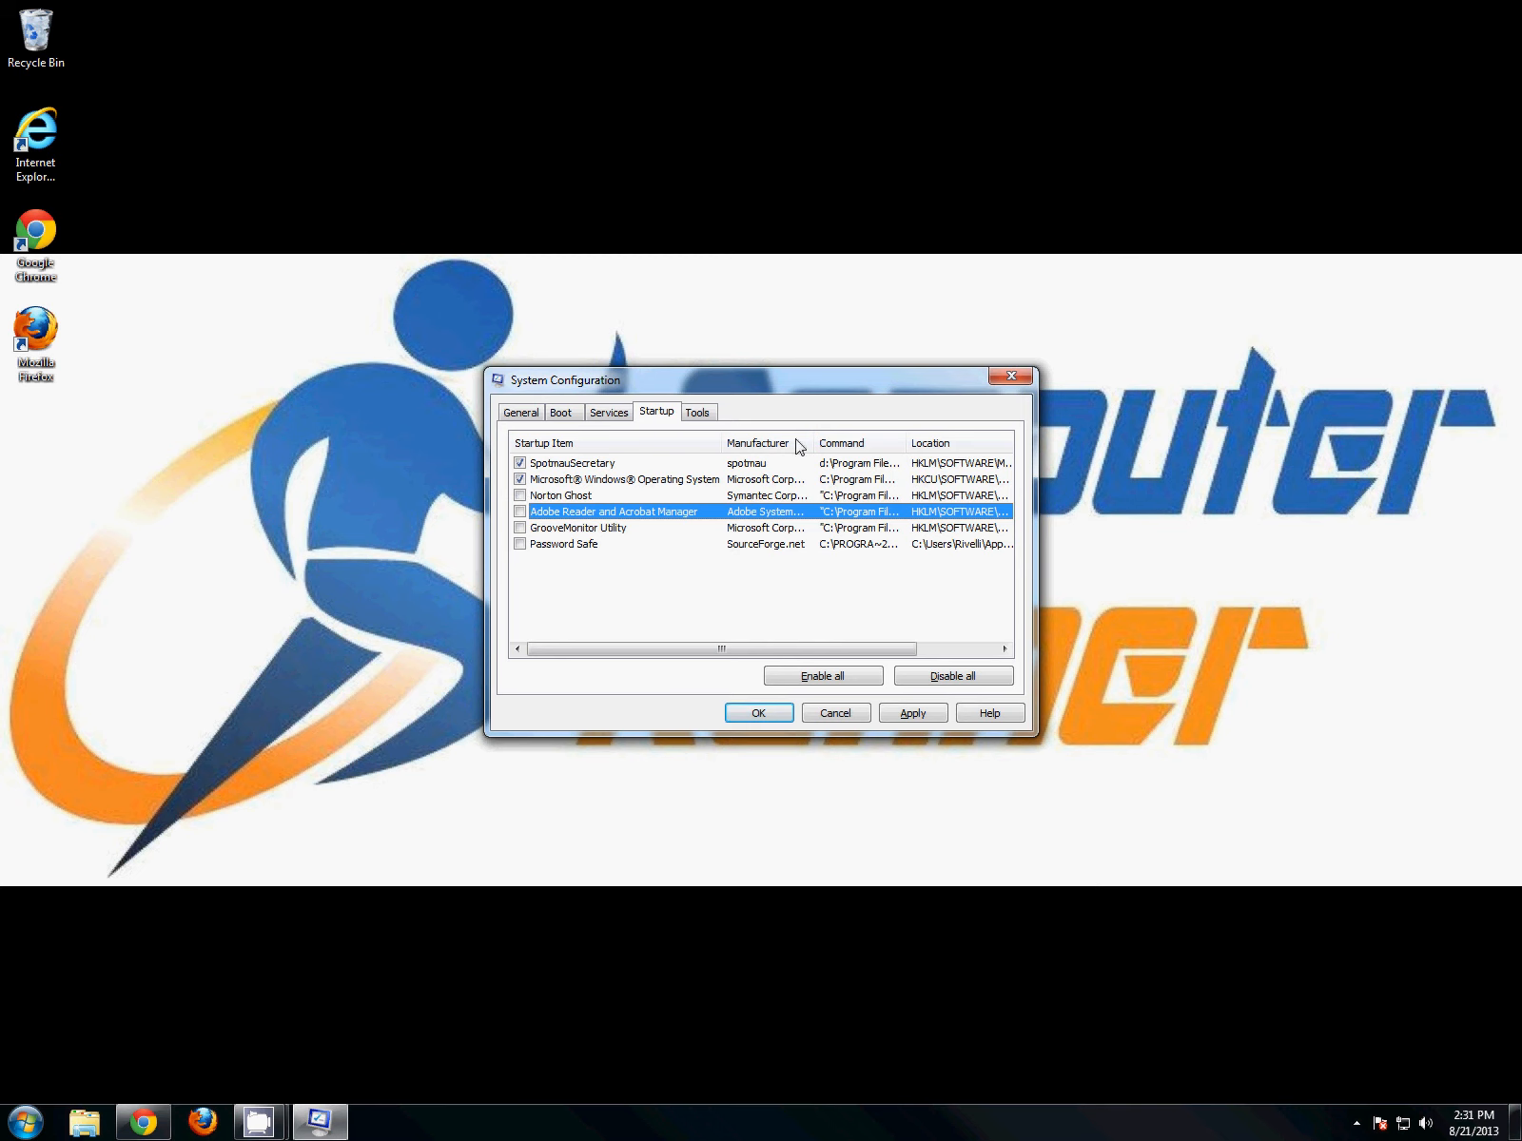
# Step: Widen the Manufacturer column in the startup list and look through the remaining columns
pyautogui.moveTo(813, 443); pyautogui.dragTo(911, 433)
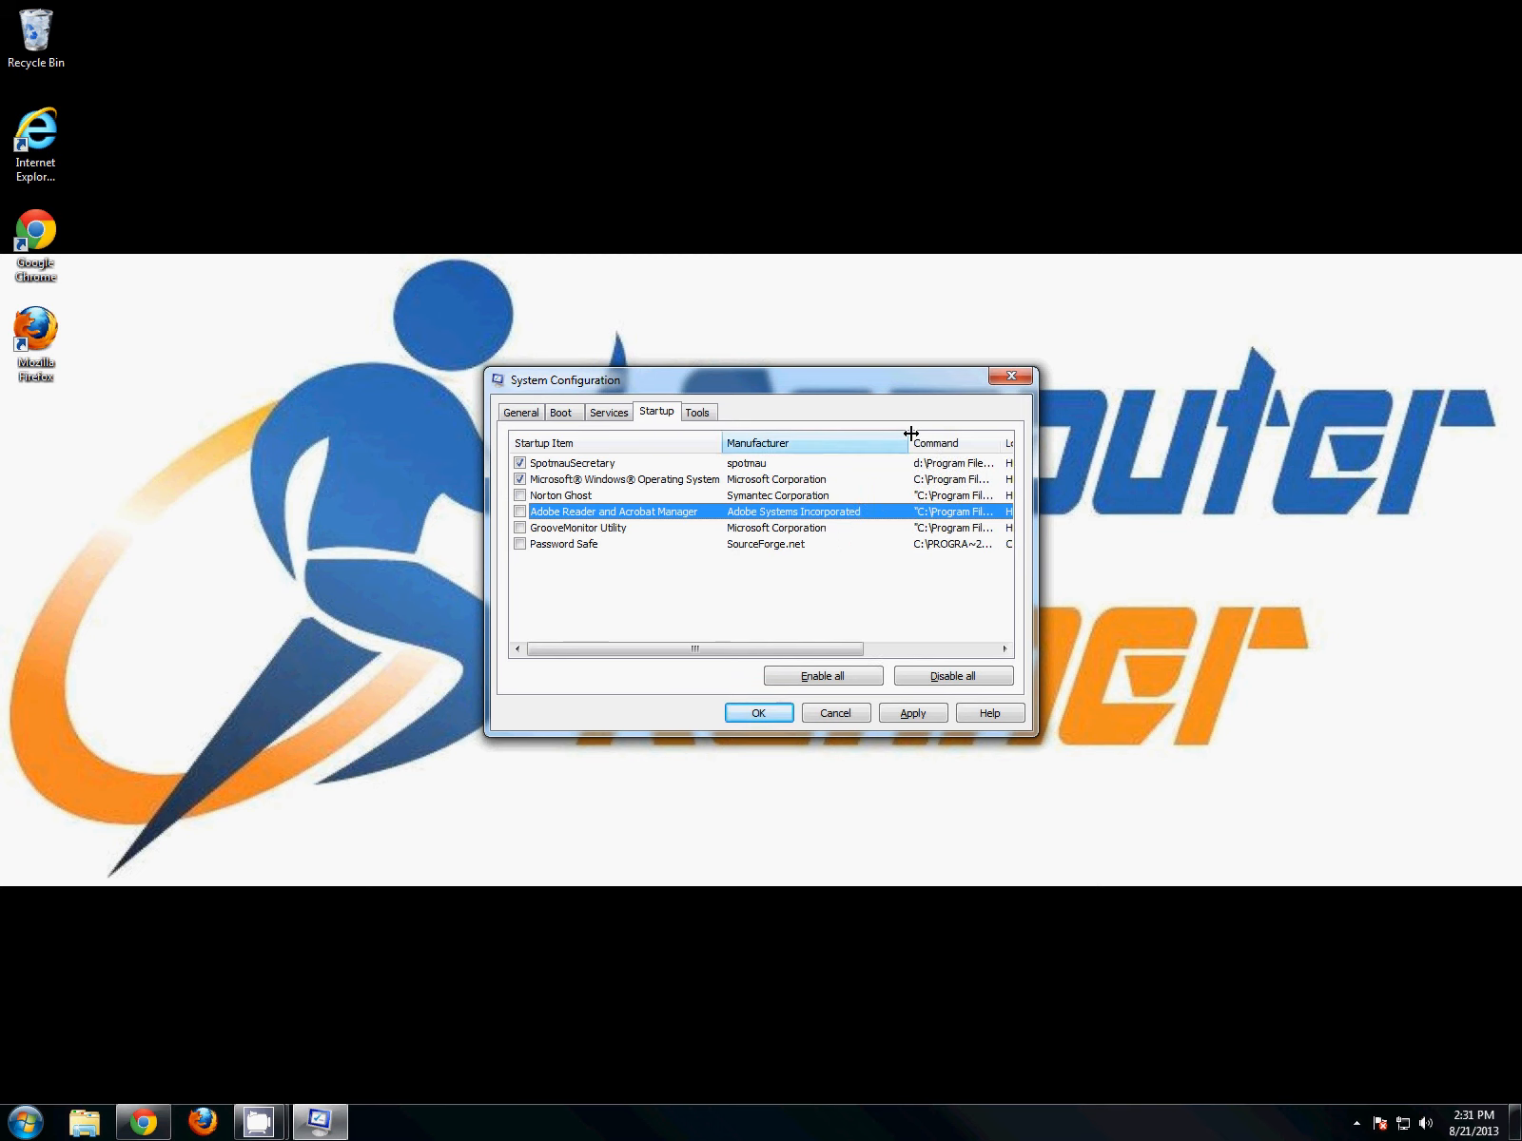
pyautogui.click(867, 649)
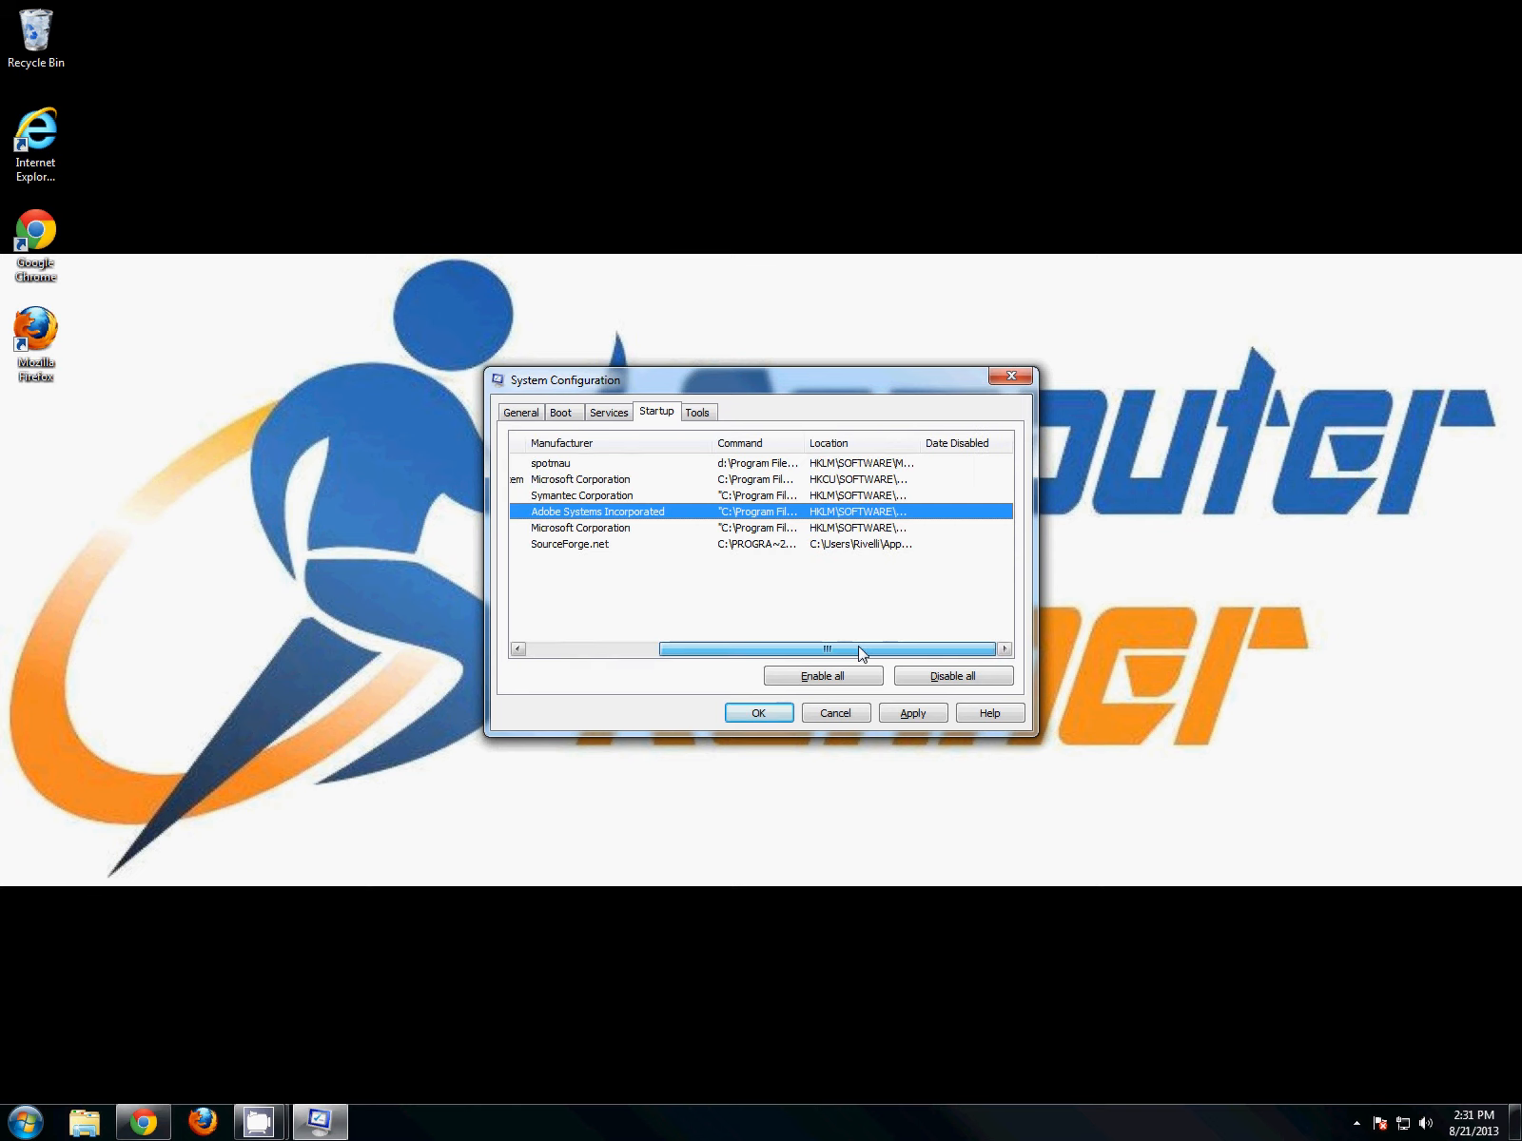
pyautogui.moveTo(861, 654); pyautogui.dragTo(674, 609)
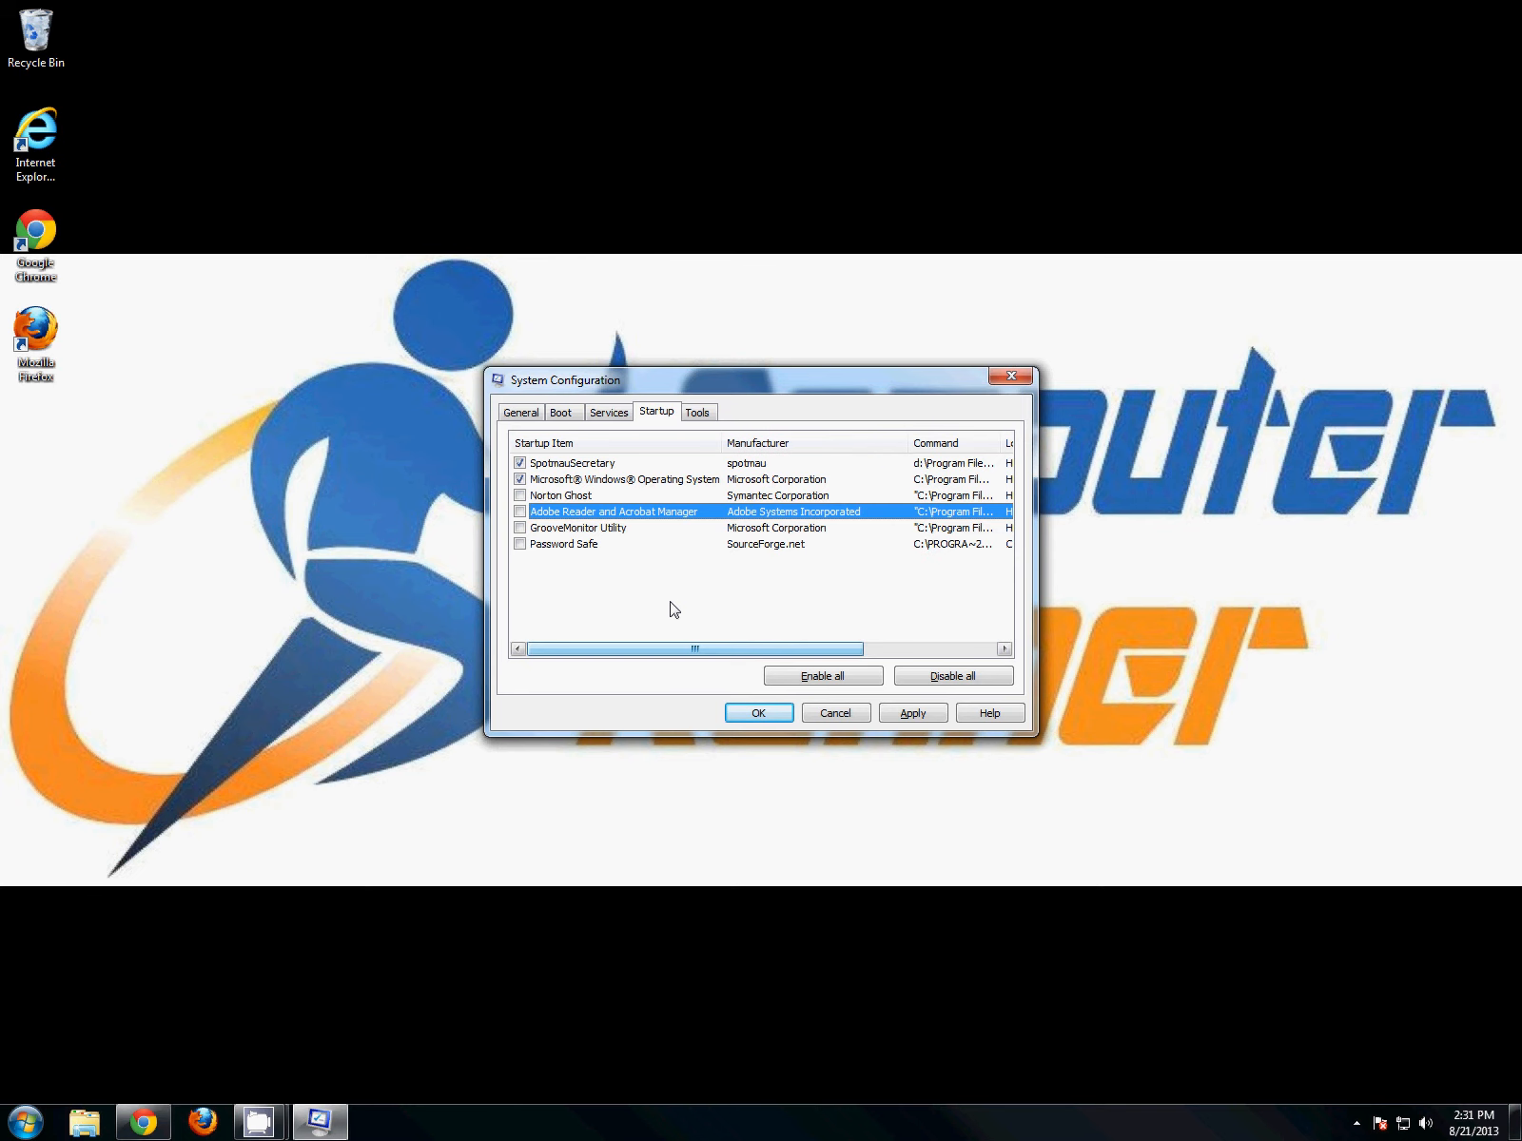
# Step: Disable the SpotmauSecretary startup item and apply the startup changes
pyautogui.click(611, 483)
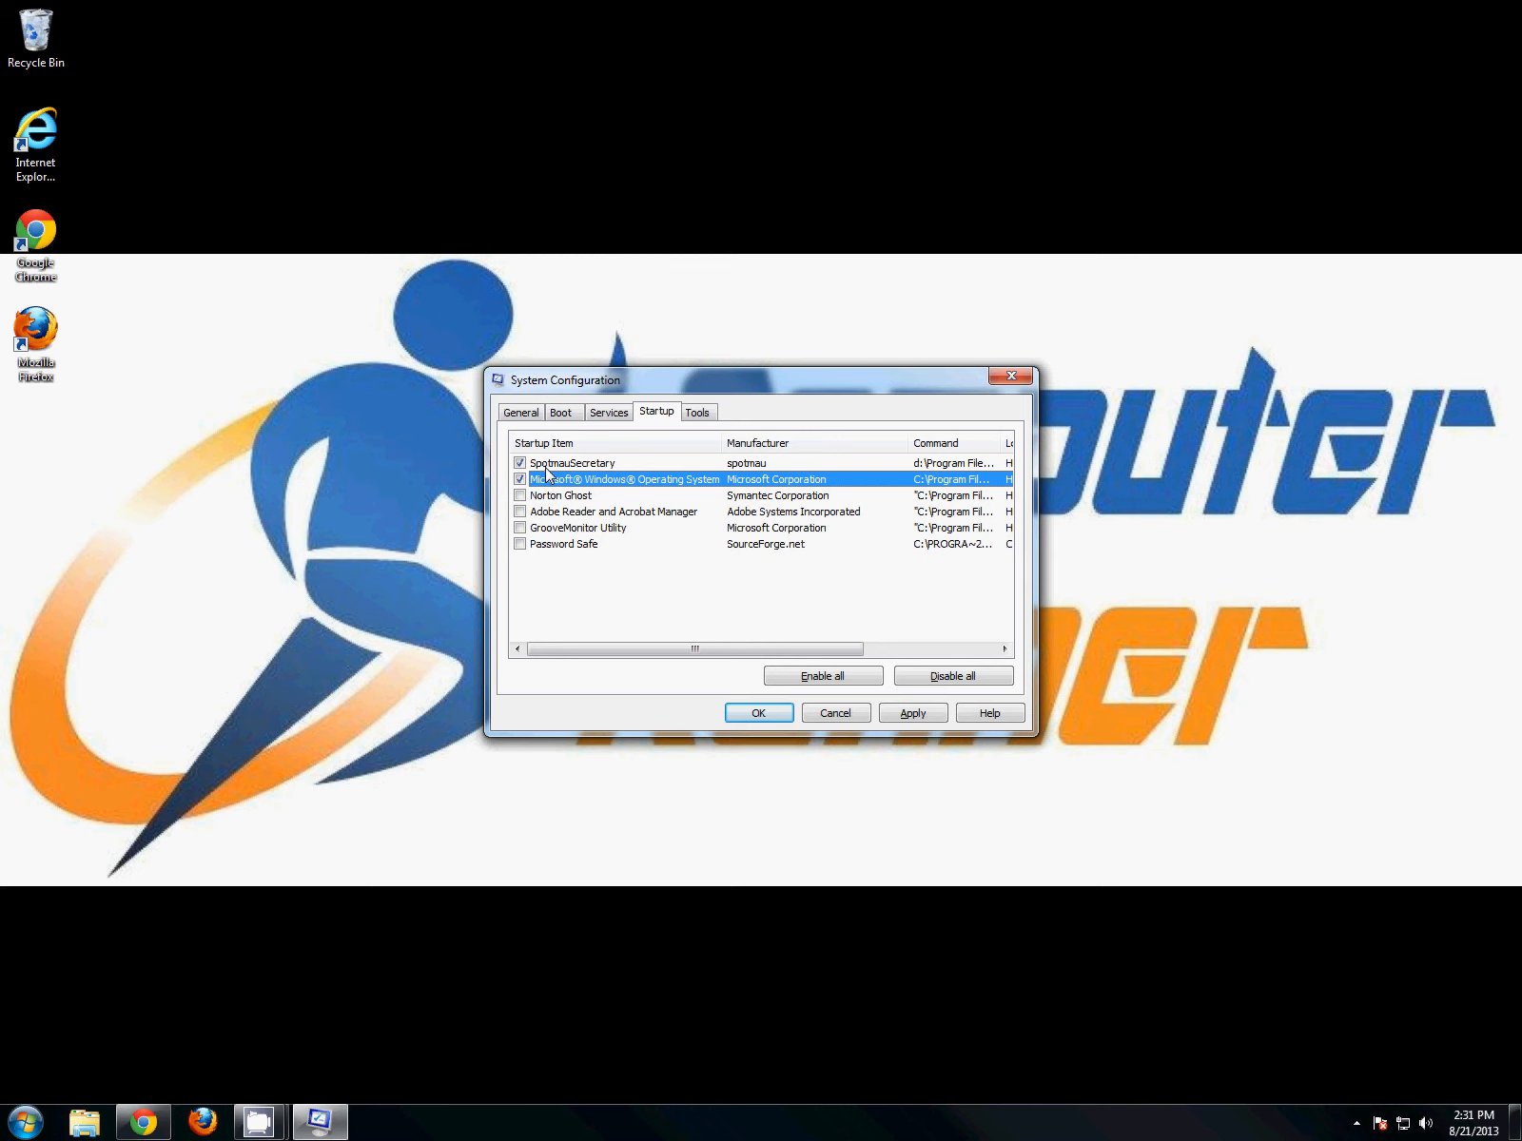
pyautogui.click(545, 465)
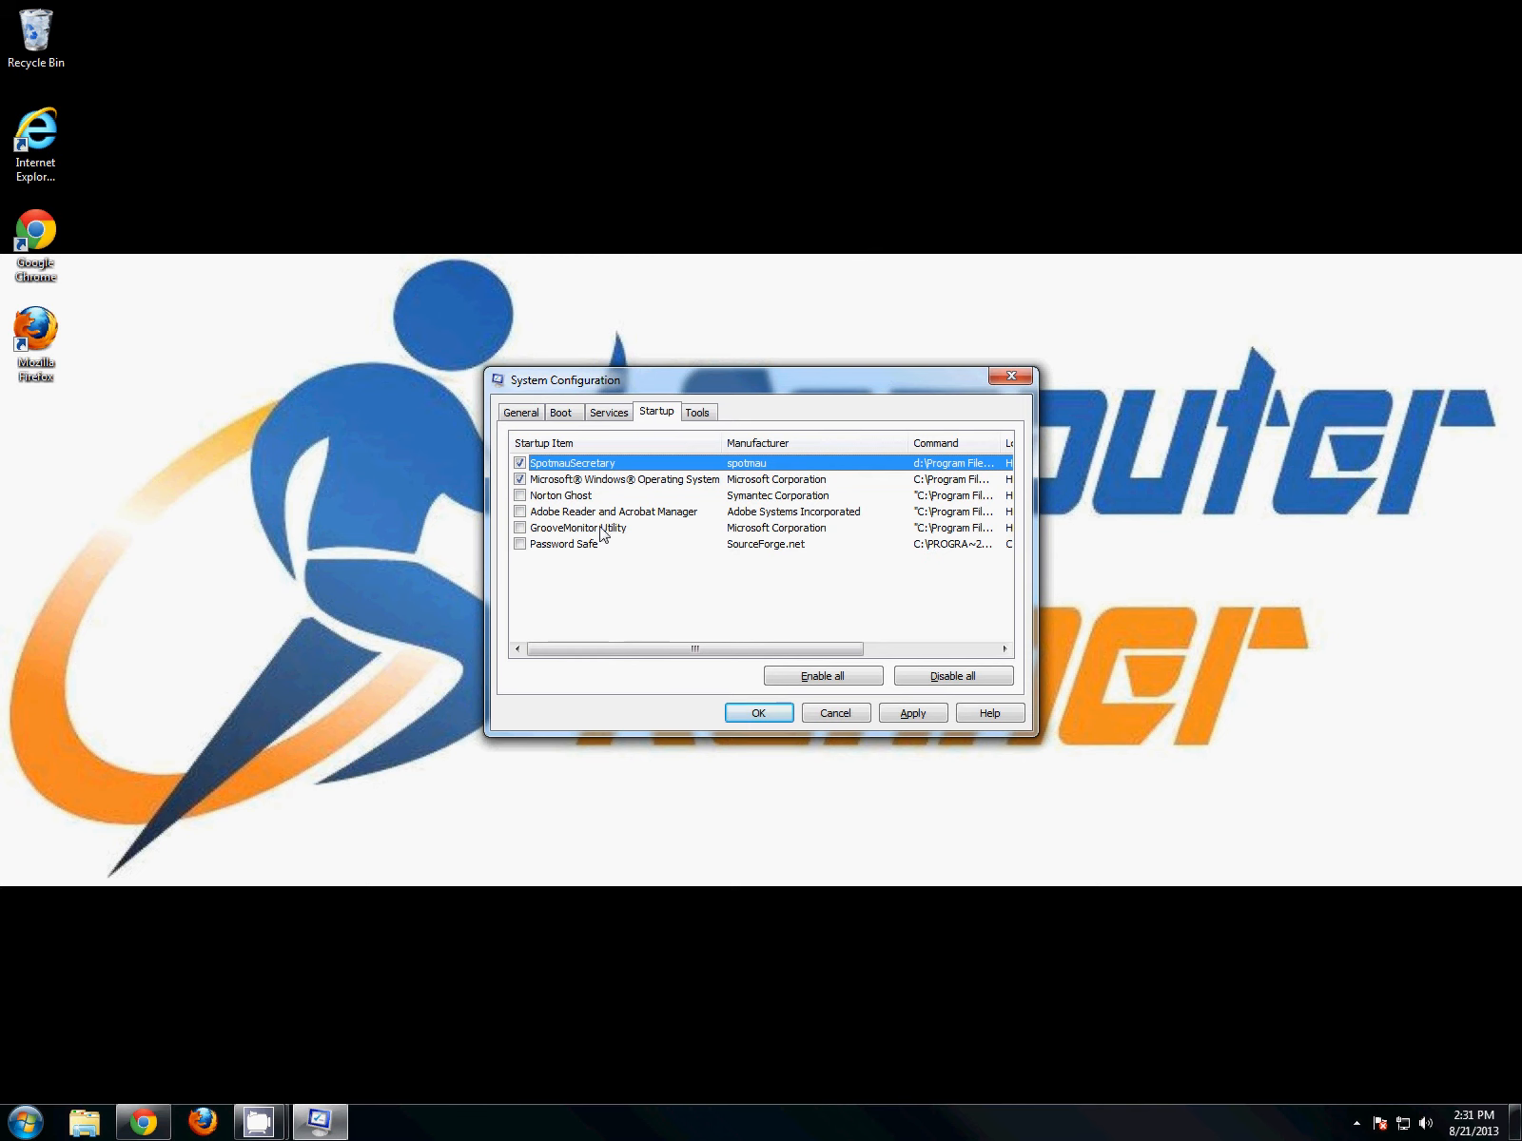
pyautogui.press('space')
pyautogui.click(899, 711)
# Step: Hide all Microsoft services and disable Adobe Acrobat Update Service and Adobe Flash Player Update Service
pyautogui.click(609, 413)
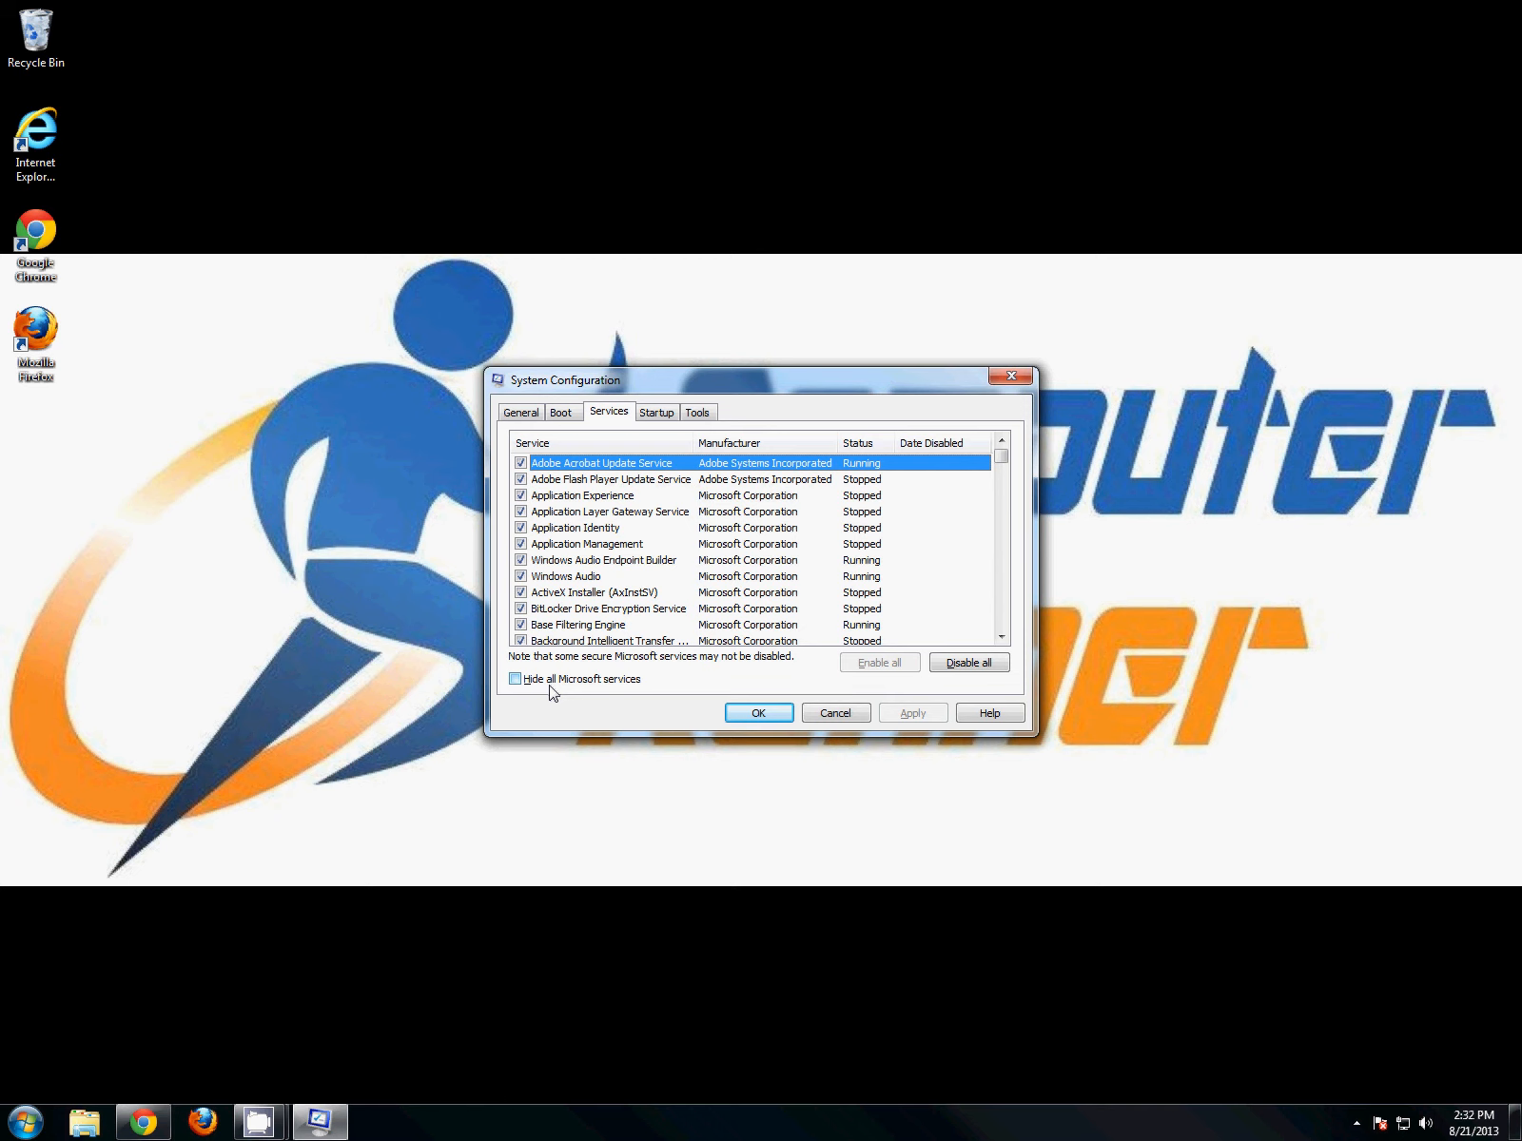
pyautogui.click(519, 681)
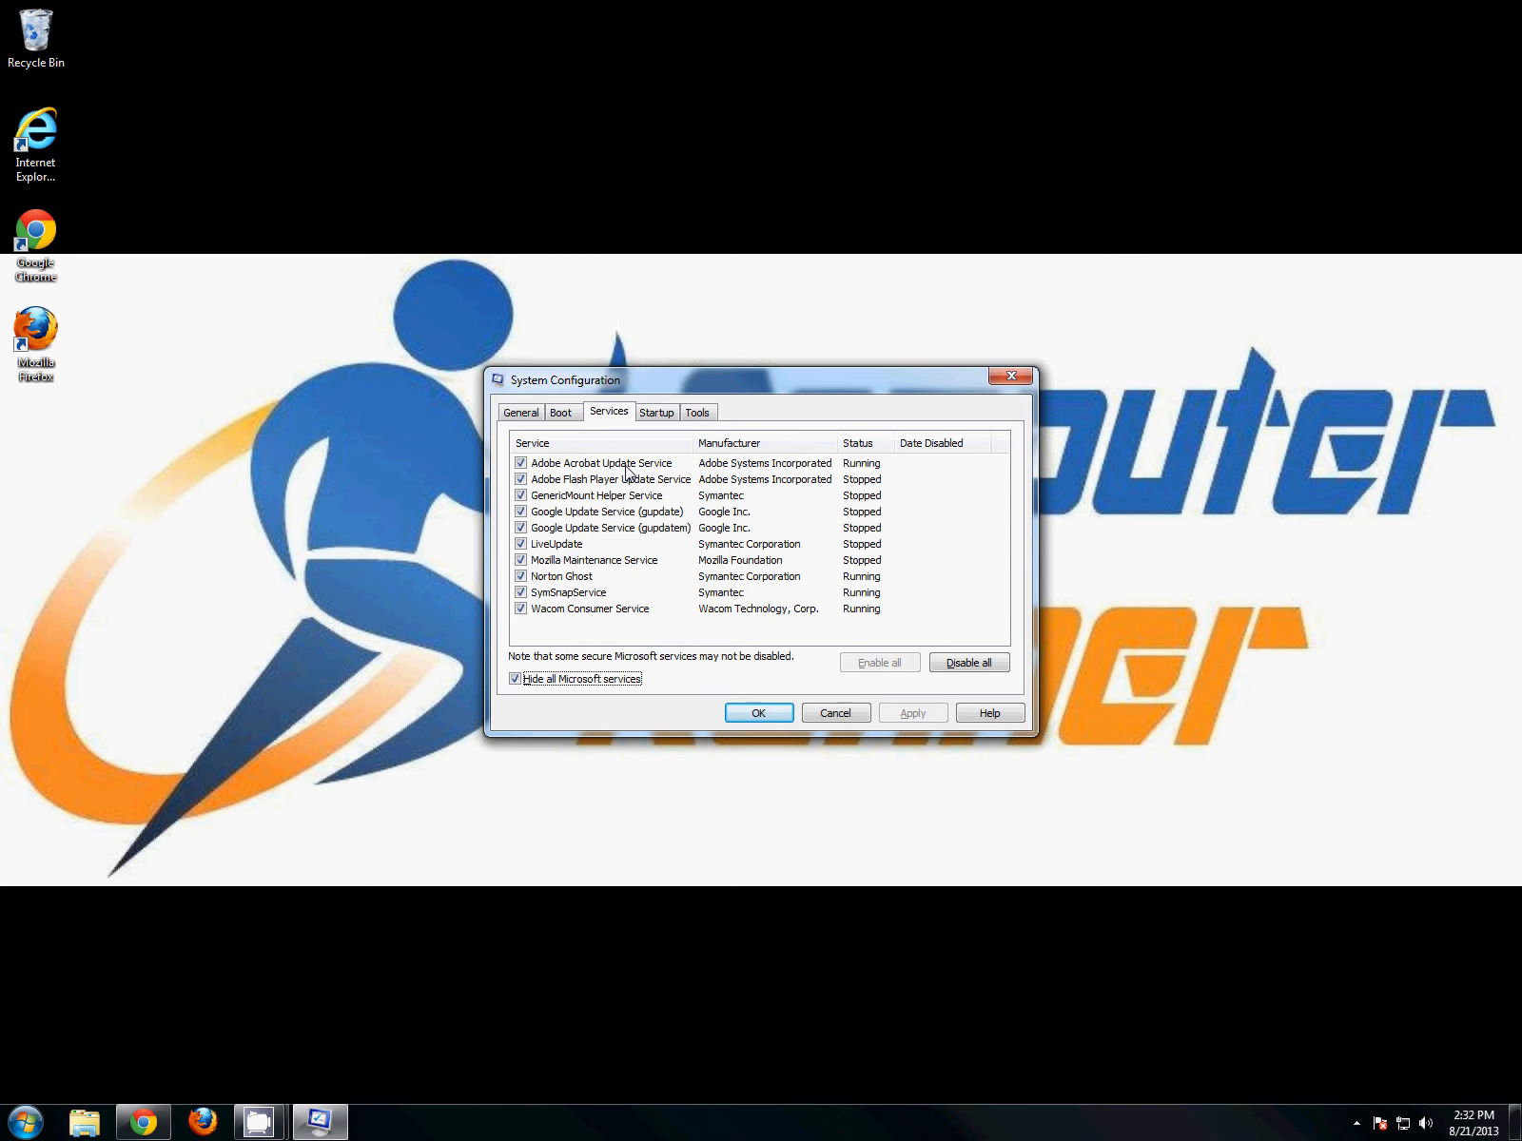
pyautogui.click(523, 463)
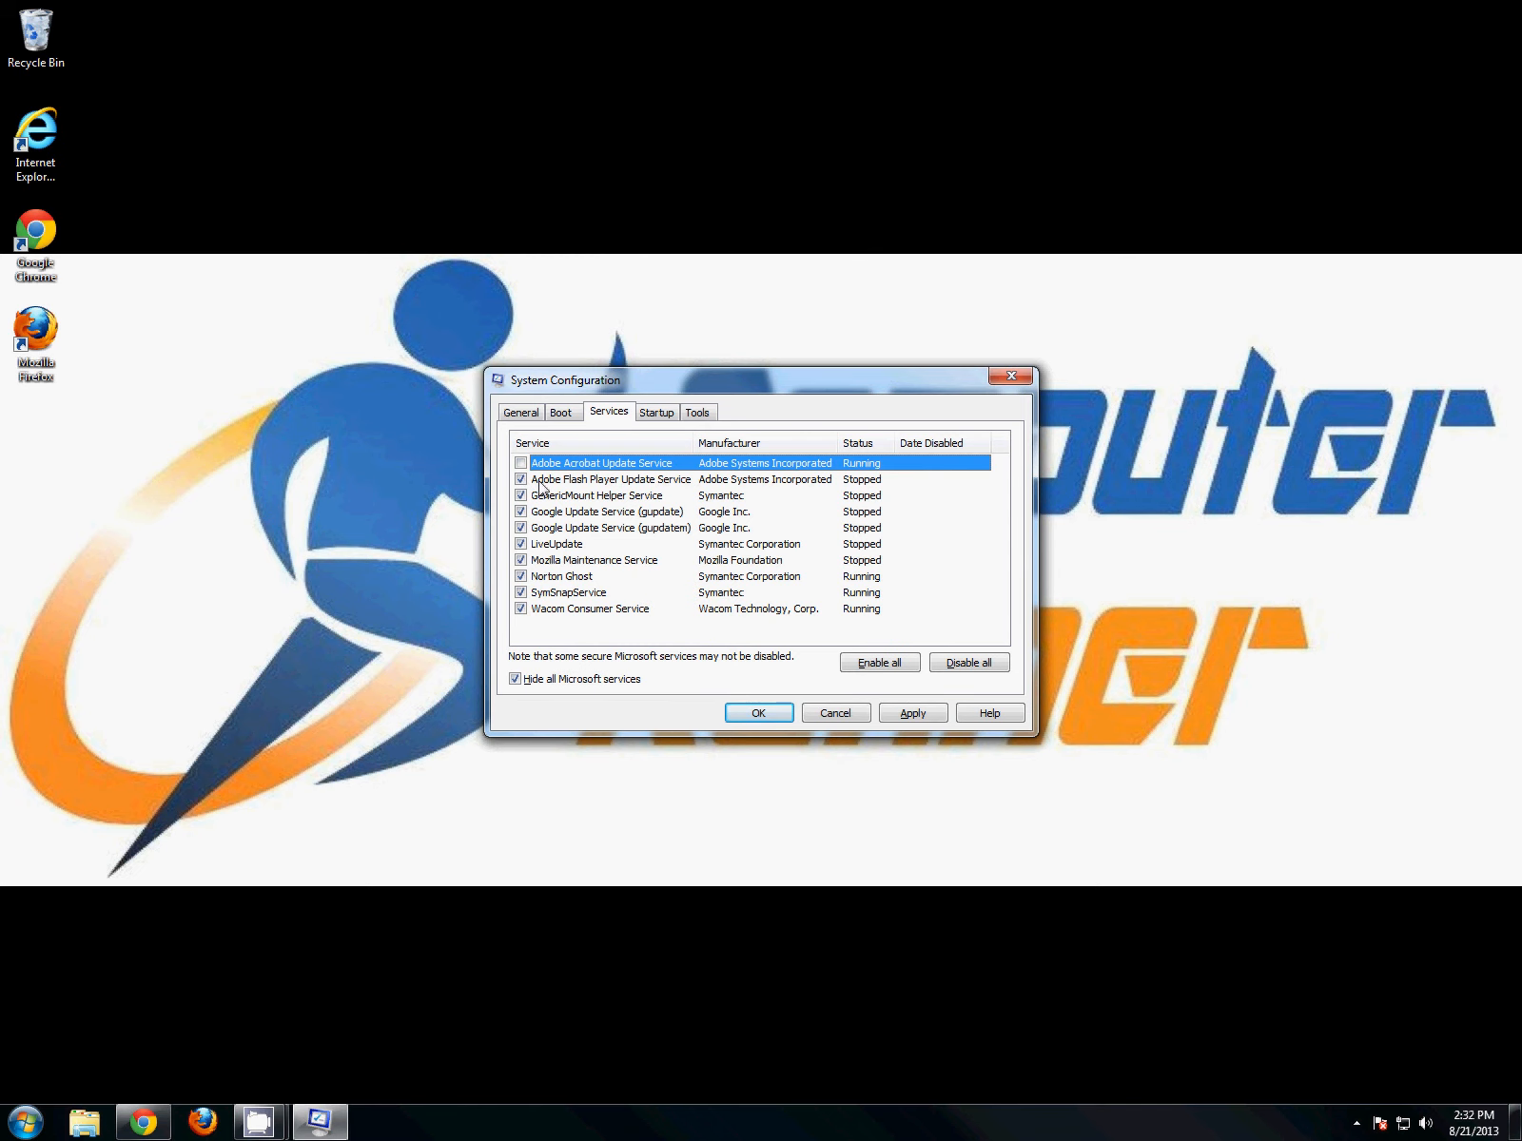
pyautogui.click(572, 479)
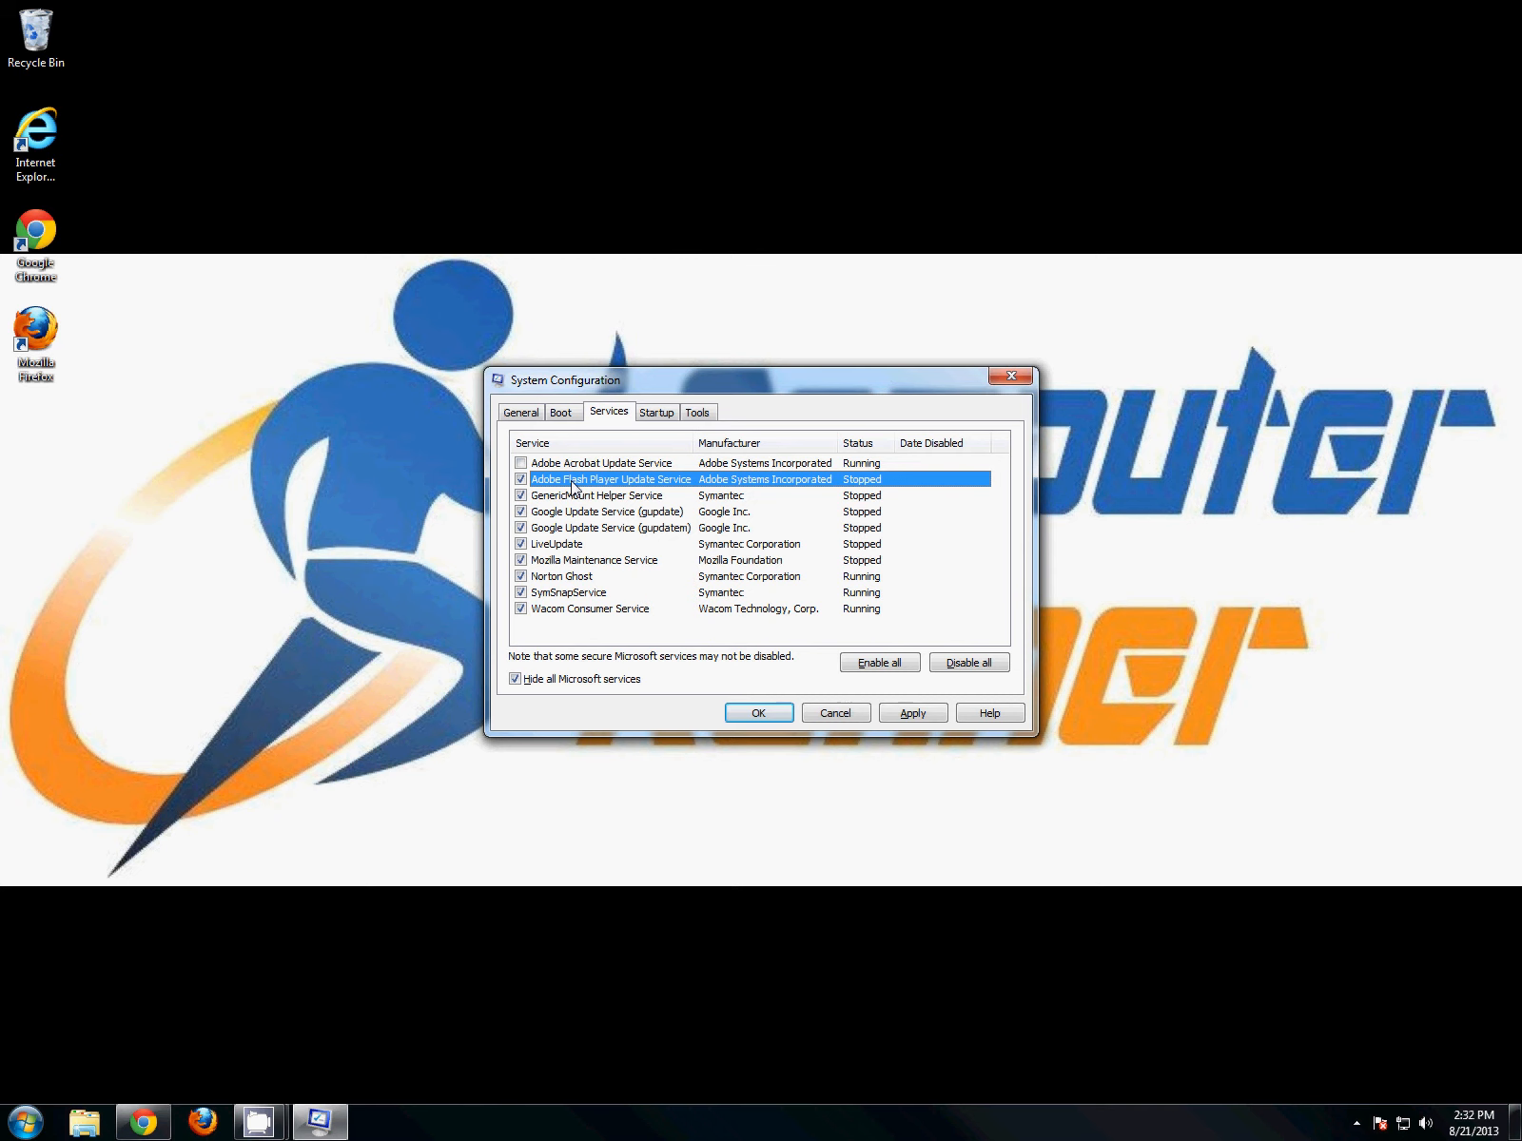
pyautogui.click(521, 479)
# Step: Disable GenericMount Helper Service, both Google Update Services, LiveUpdate, Mozilla Maintenance Service, Norton Ghost and SymSnapService, and apply the changes
pyautogui.click(522, 496)
pyautogui.click(521, 528)
pyautogui.click(521, 511)
pyautogui.click(521, 544)
pyautogui.click(521, 562)
pyautogui.click(520, 576)
pyautogui.click(520, 593)
pyautogui.click(916, 715)
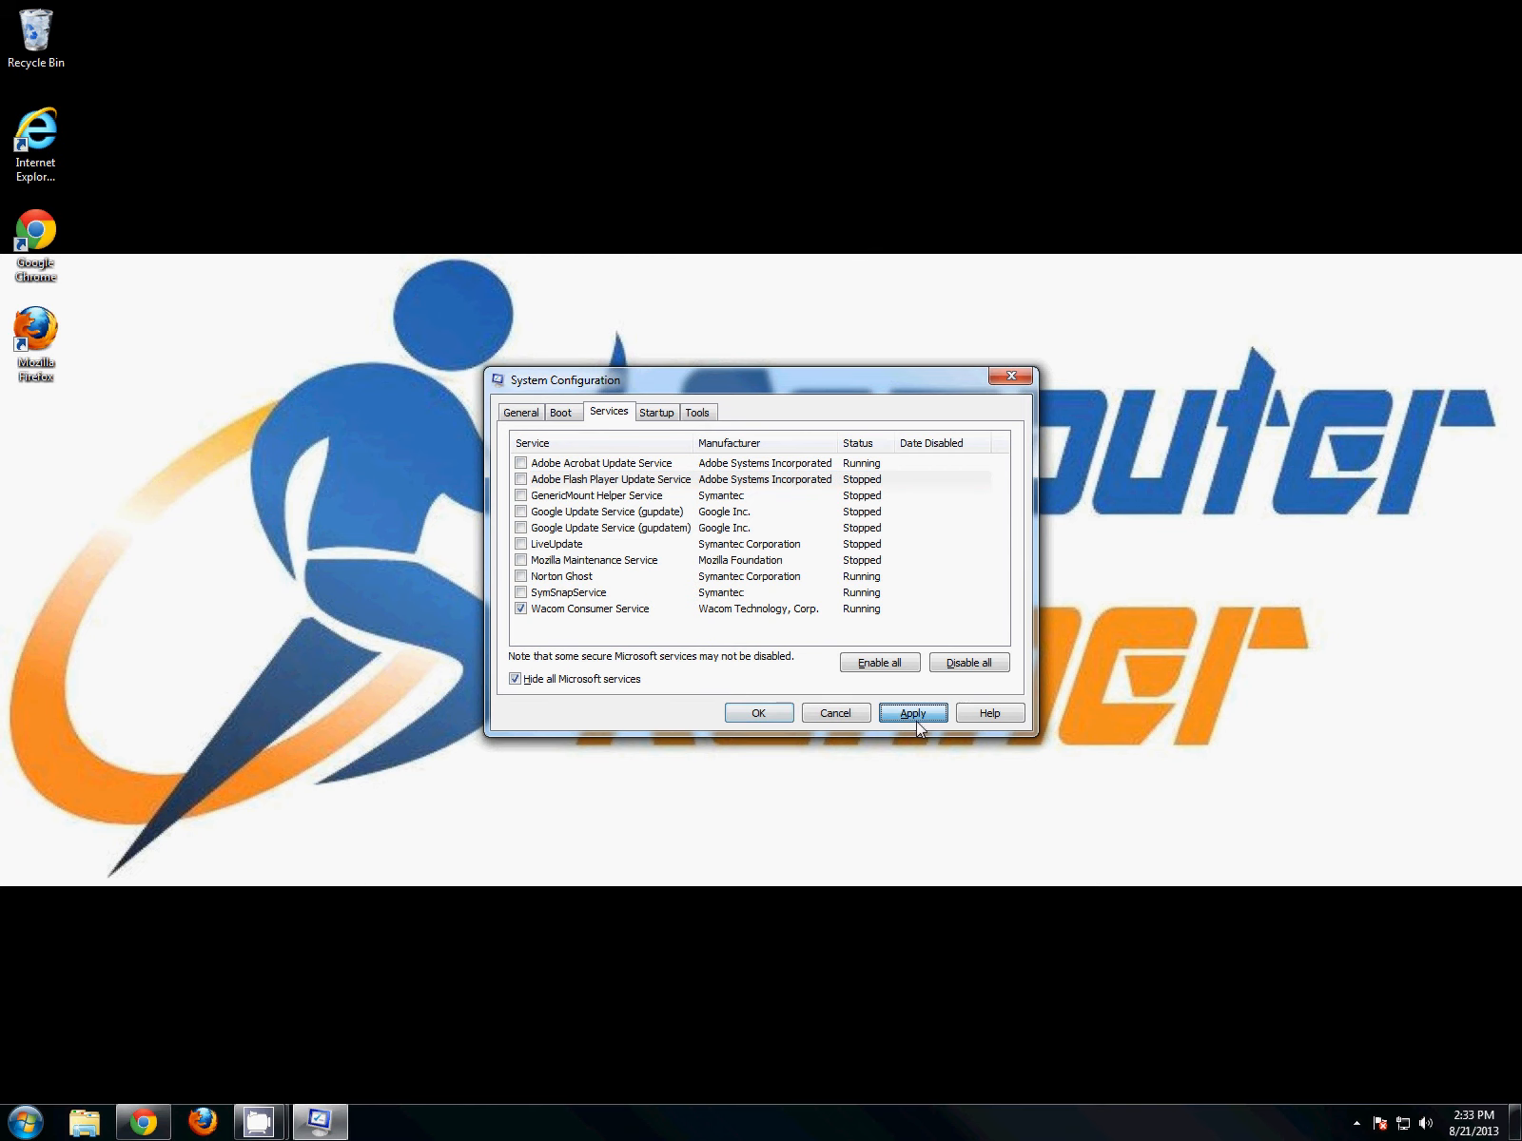
# Step: Accept the system configuration and exit without restarting the computer
pyautogui.click(786, 720)
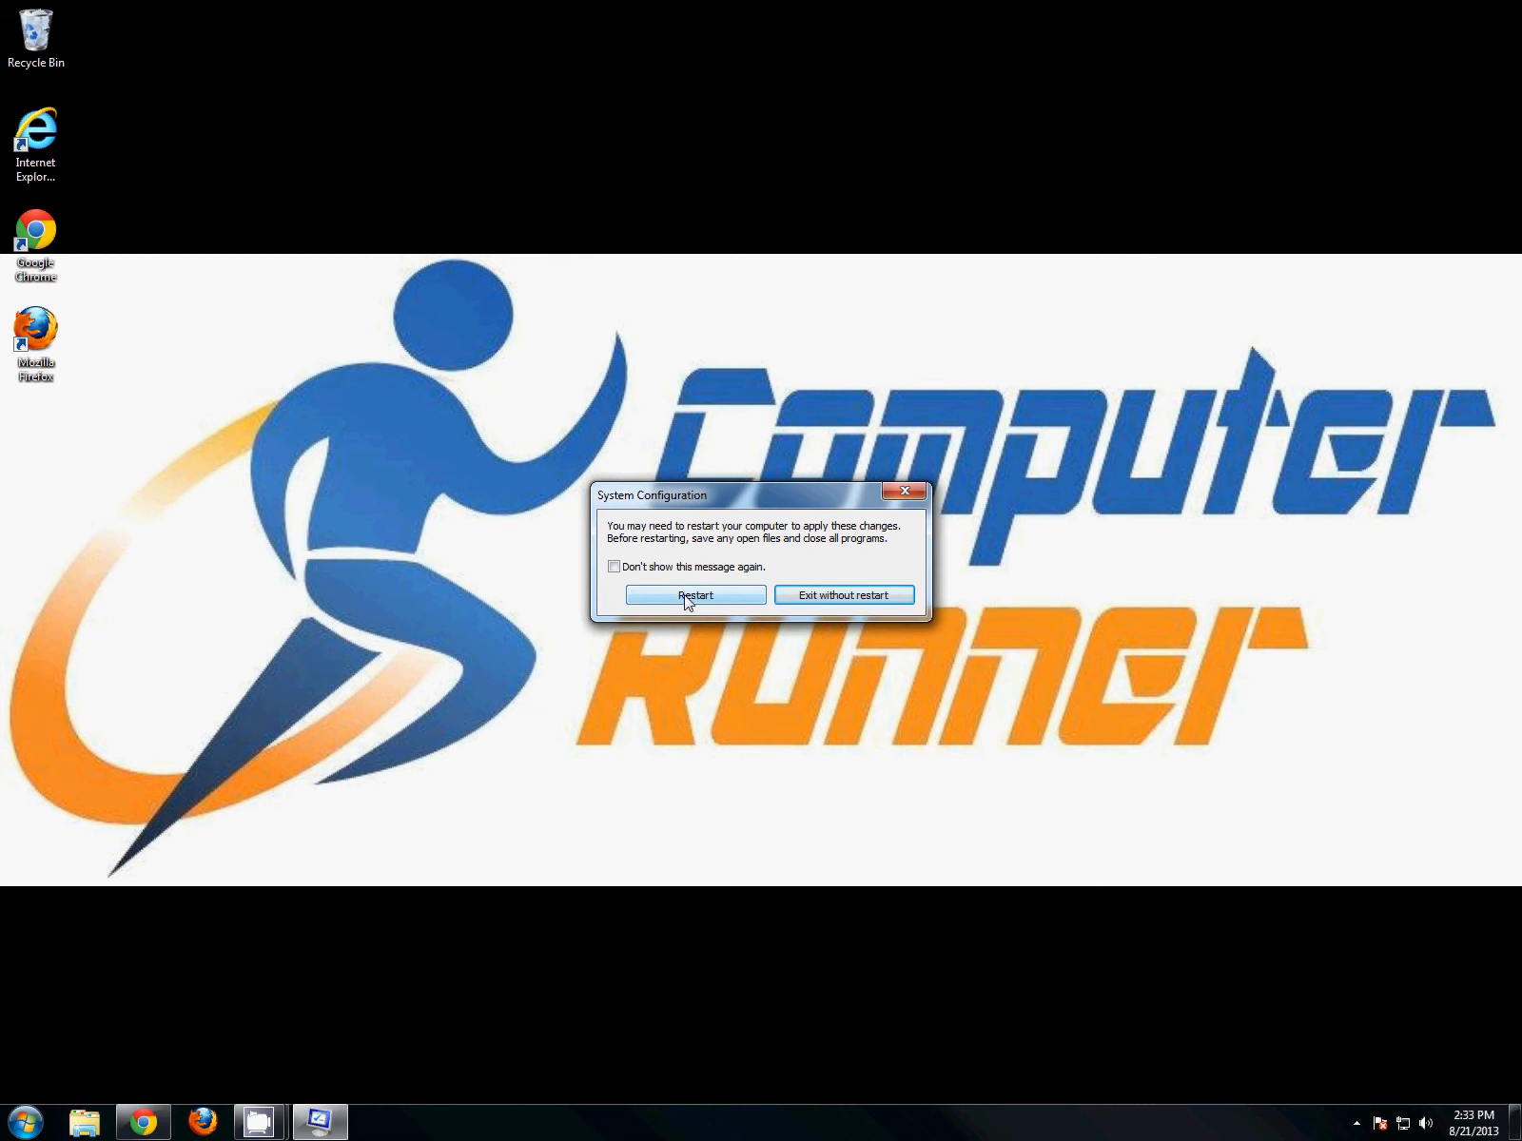
pyautogui.click(832, 598)
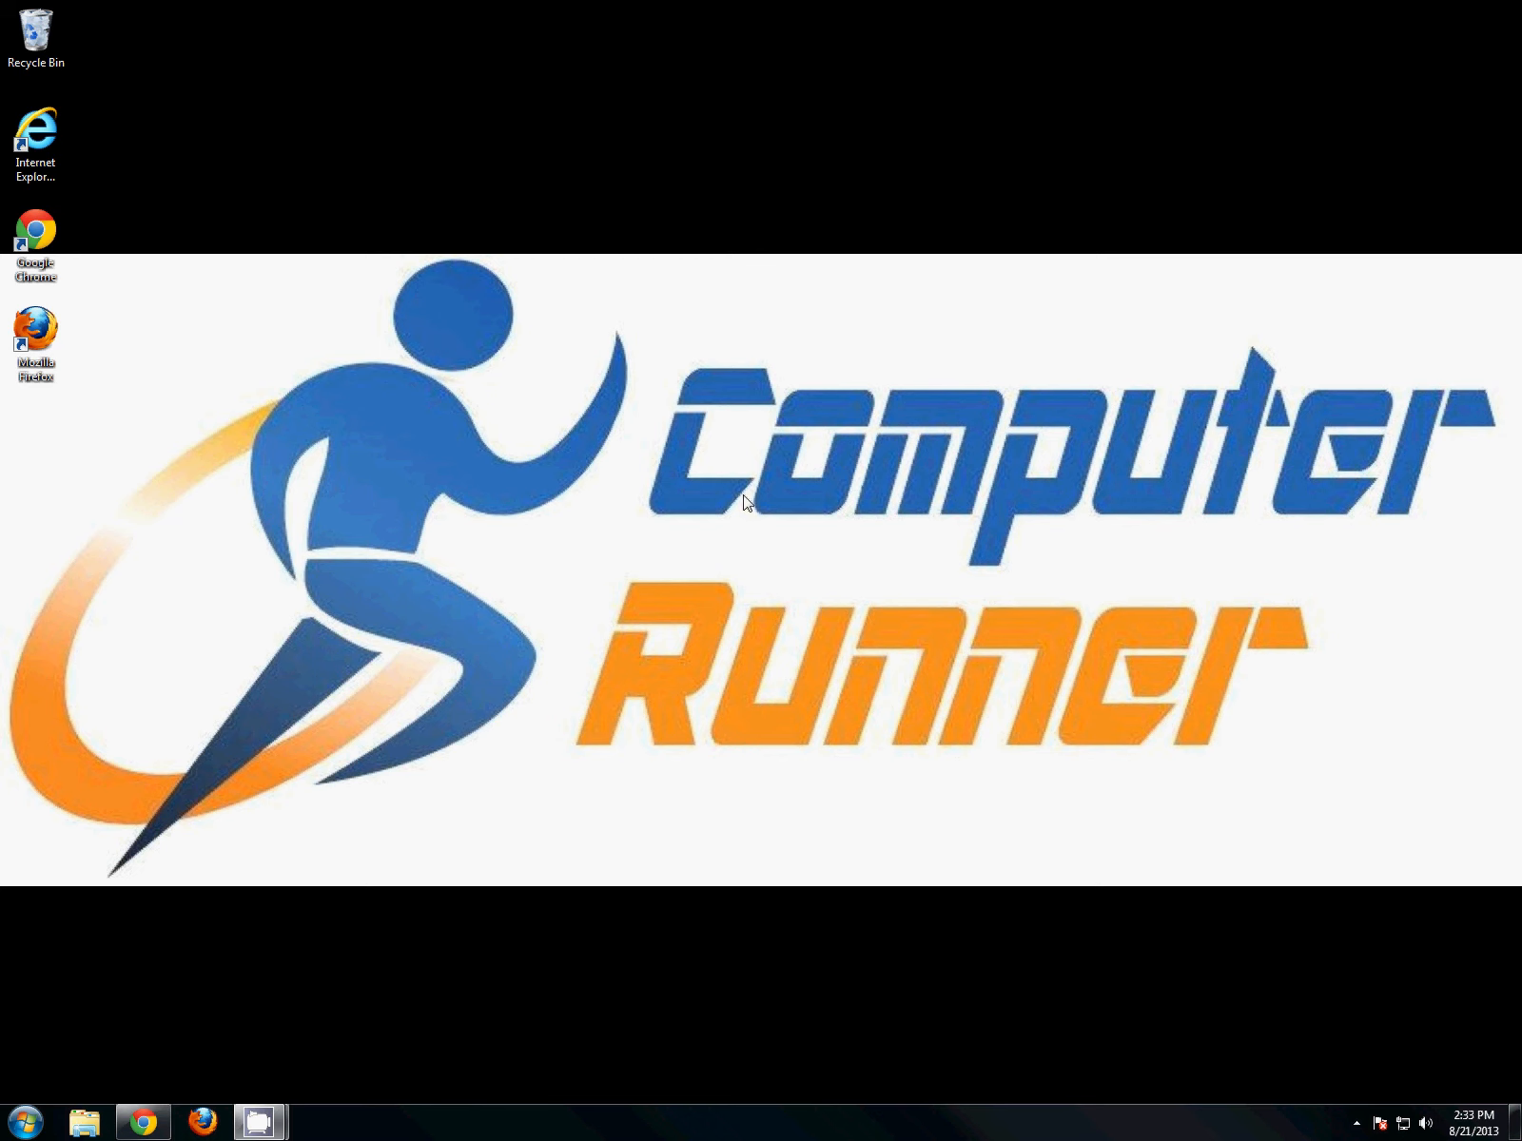
pyautogui.moveTo(1000, 674); pyautogui.dragTo(464, 361)
# Step: Reopen msconfig and check which startup items are disabled
pyautogui.press('super')
pyautogui.click(121, 1072)
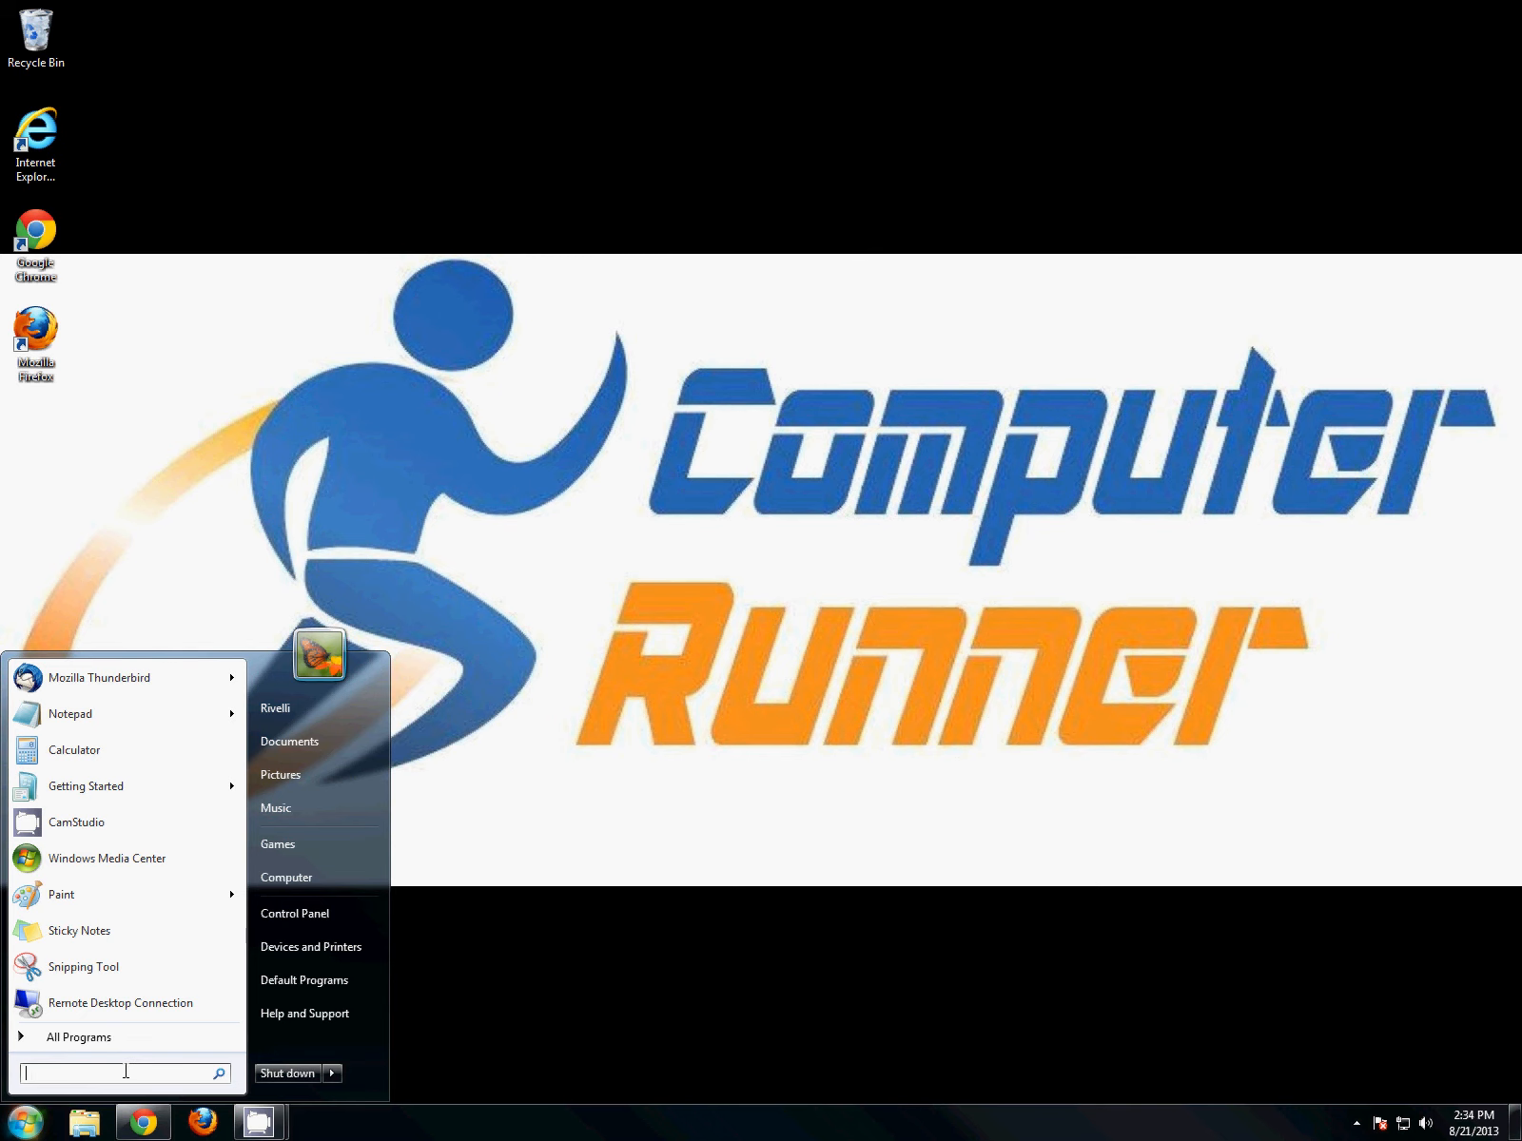
pyautogui.write('msconfig')
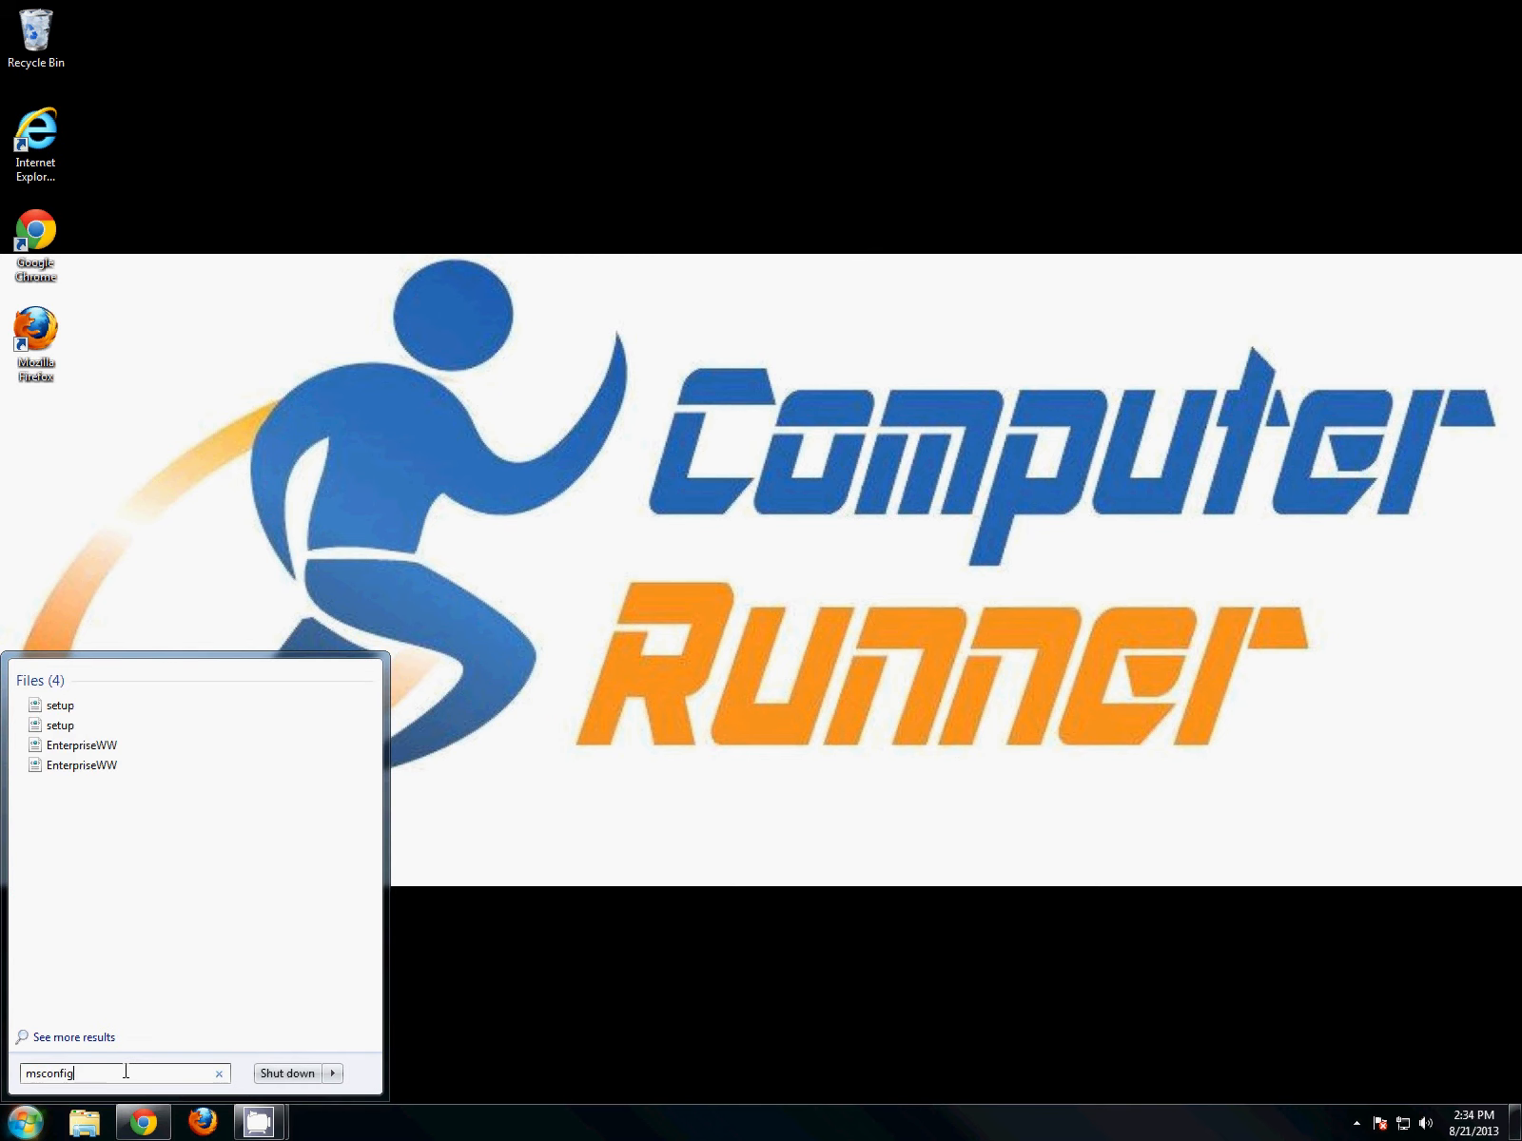
pyautogui.press('Return')
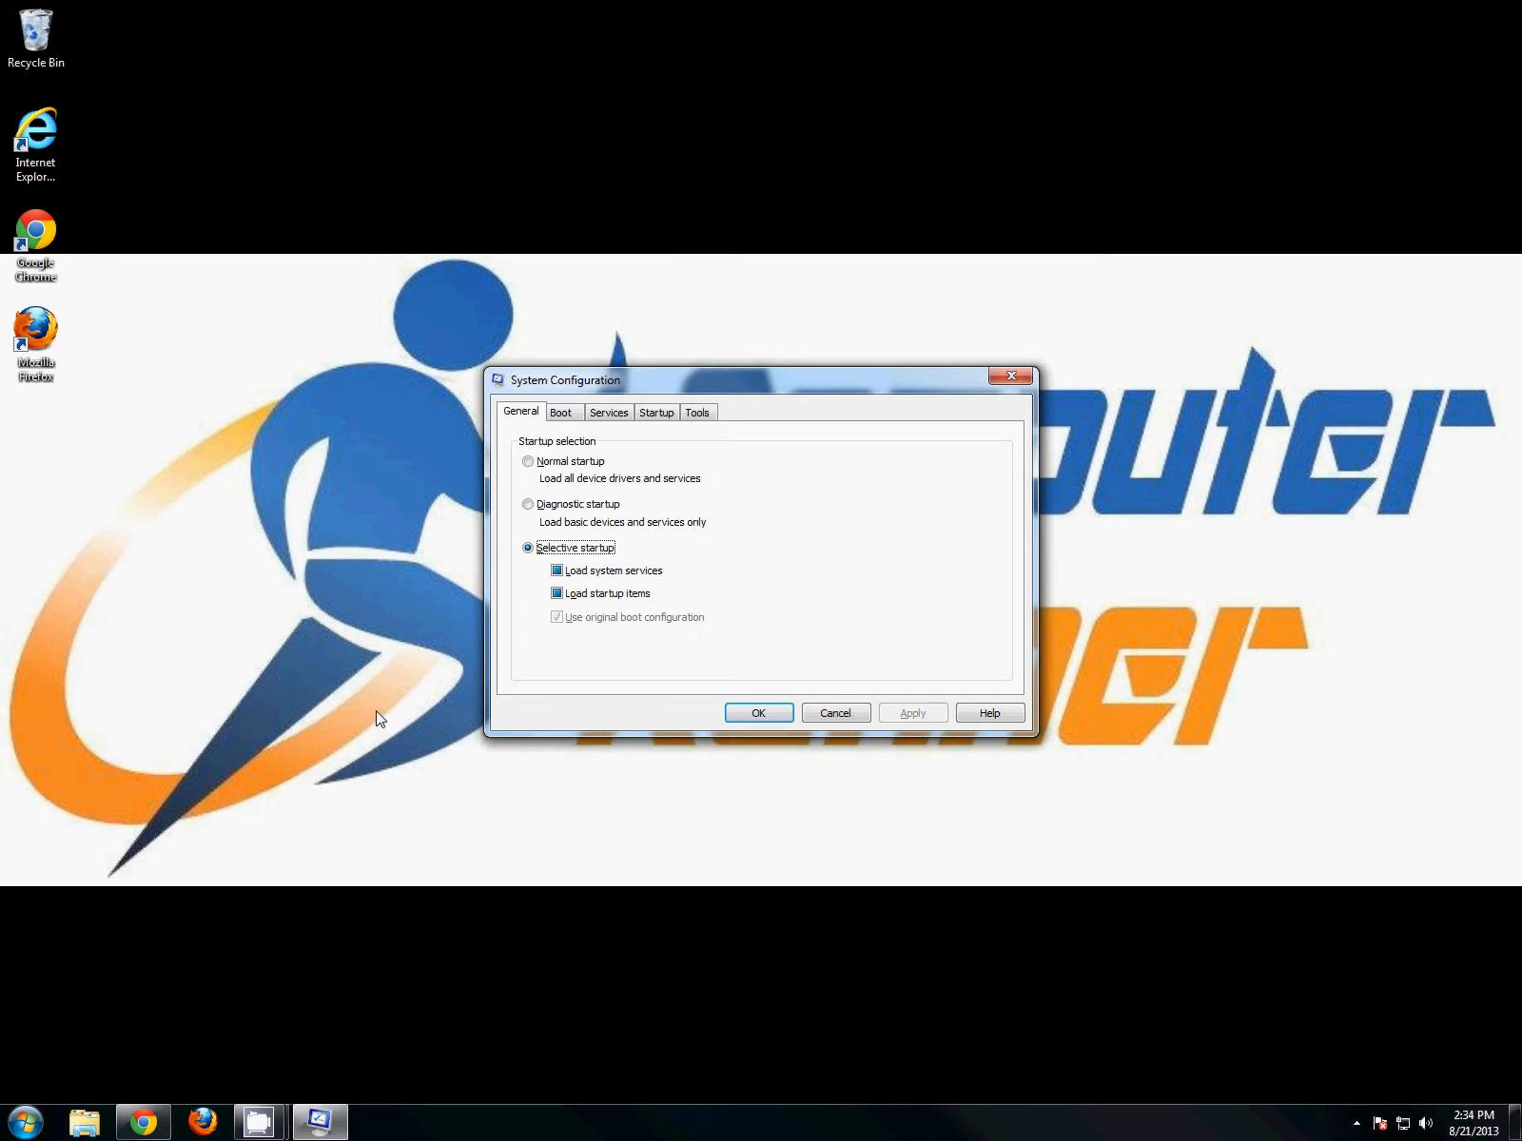
pyautogui.click(636, 408)
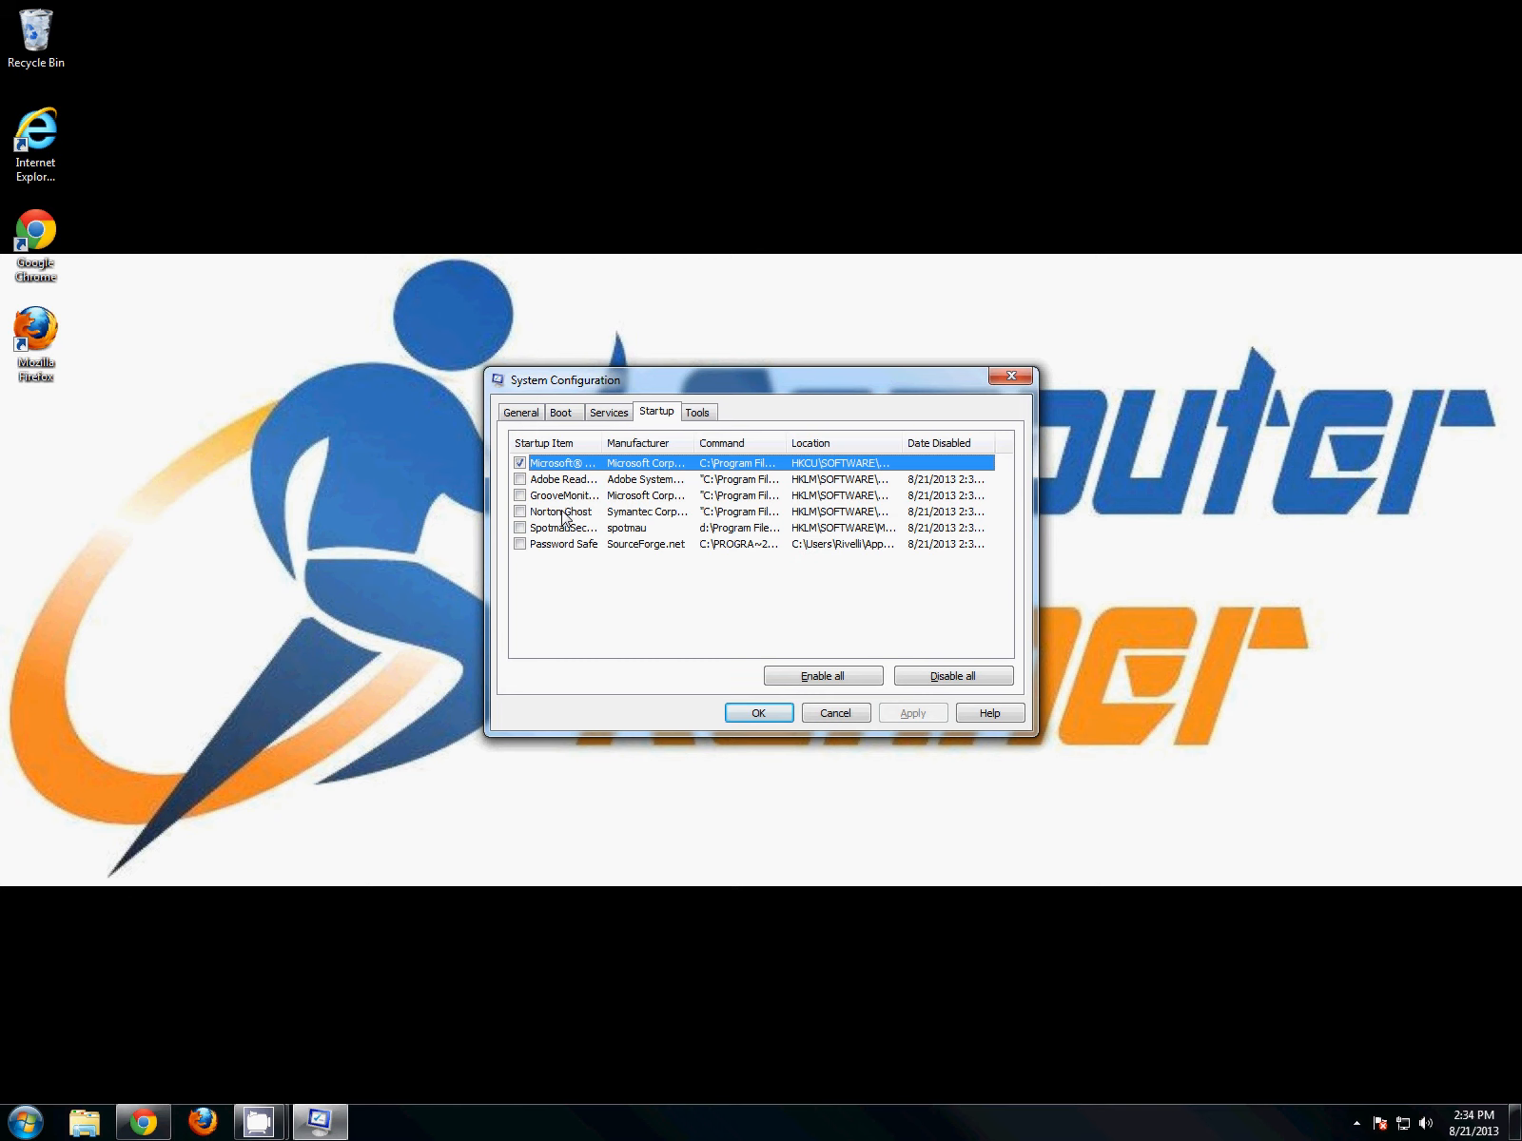
# Step: Check the disabled services with all Microsoft services hidden and close System Configuration
pyautogui.click(609, 412)
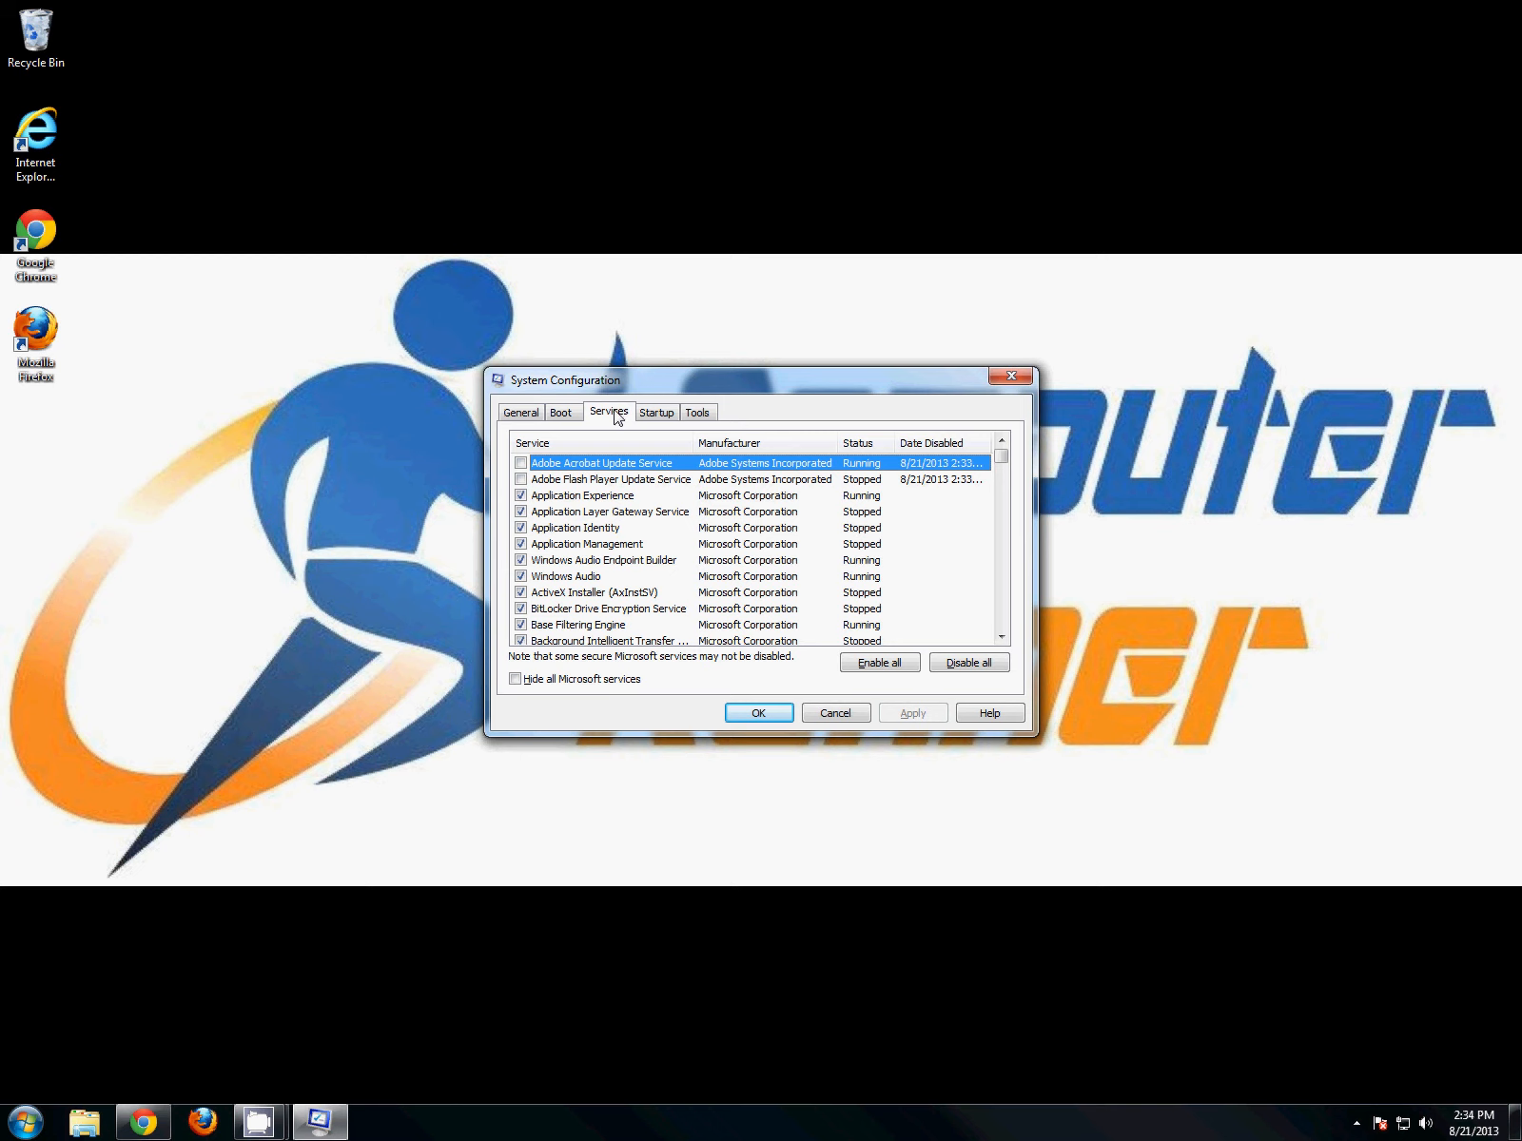
pyautogui.click(546, 679)
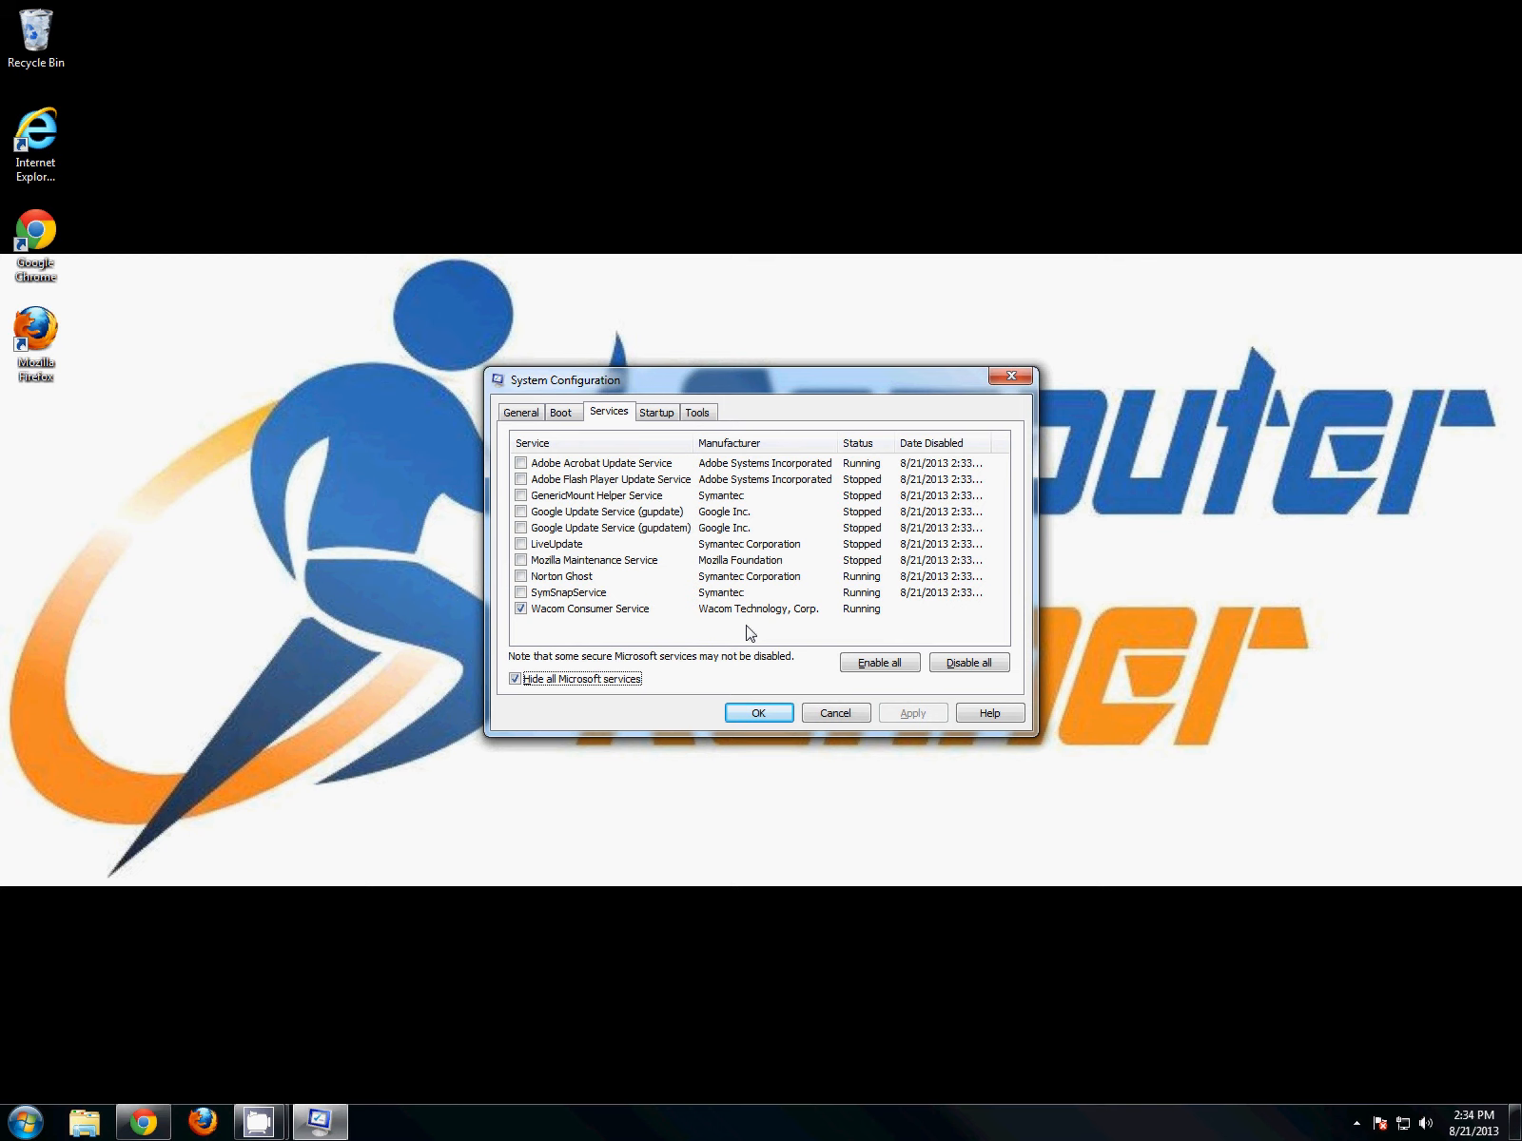
pyautogui.click(758, 716)
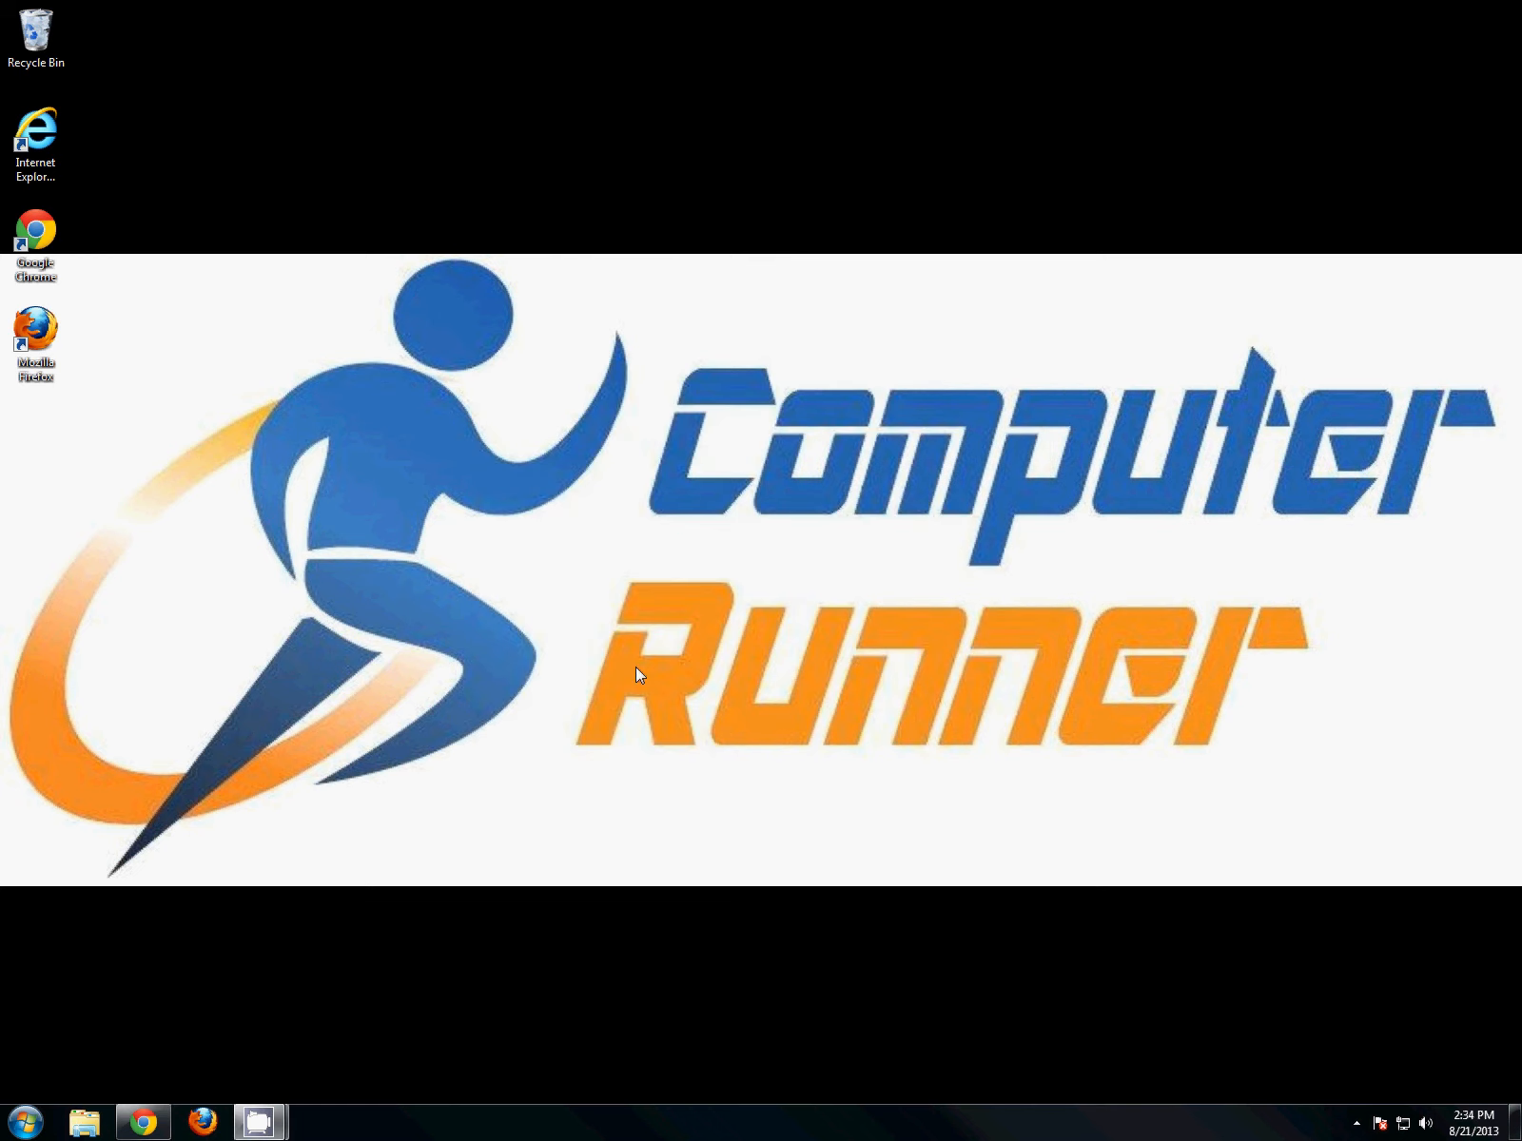